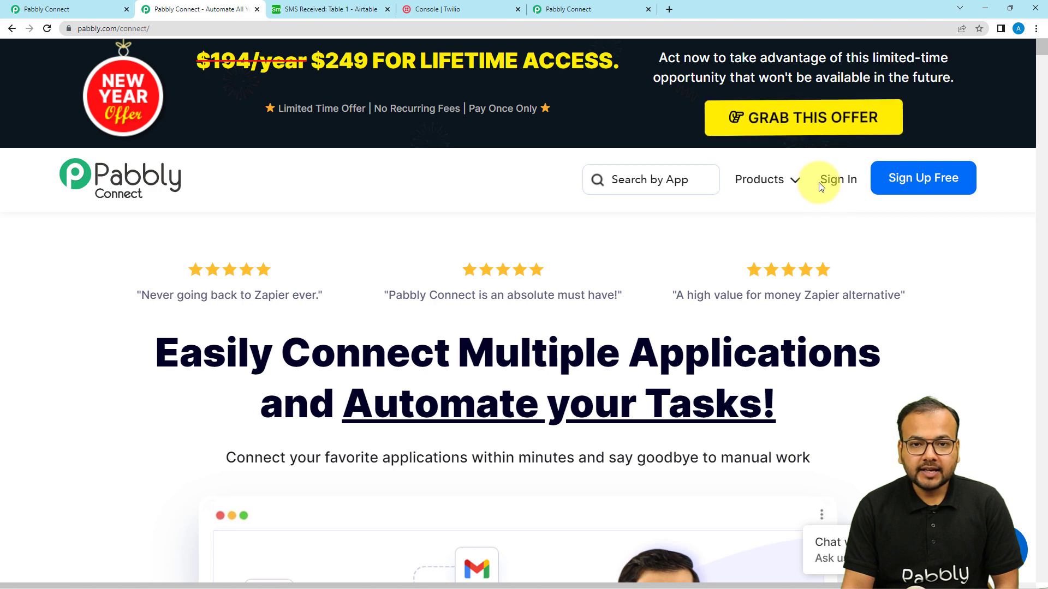
# From the Pabbly Connect dashboard, create a workflow called 'Twilio to Airtable'.
pyautogui.click(586, 12)
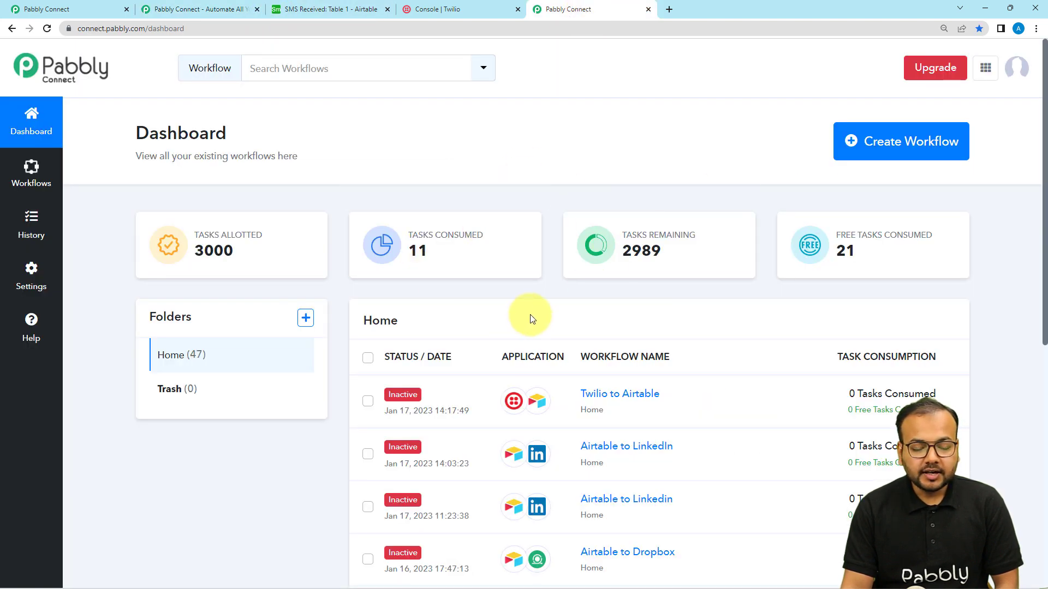
pyautogui.click(894, 154)
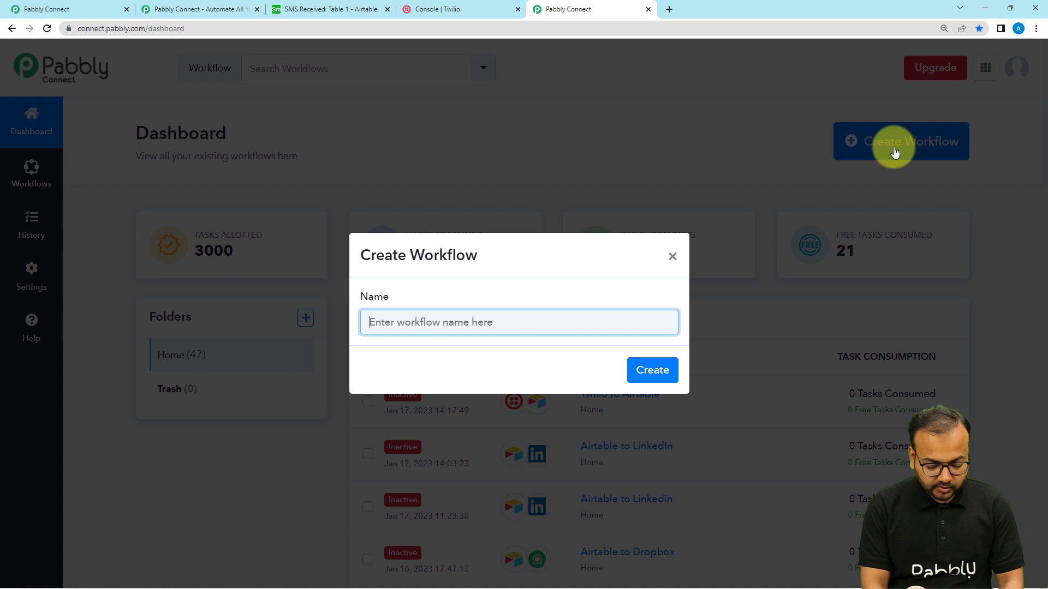
pyautogui.write('Twilio to Airtable')
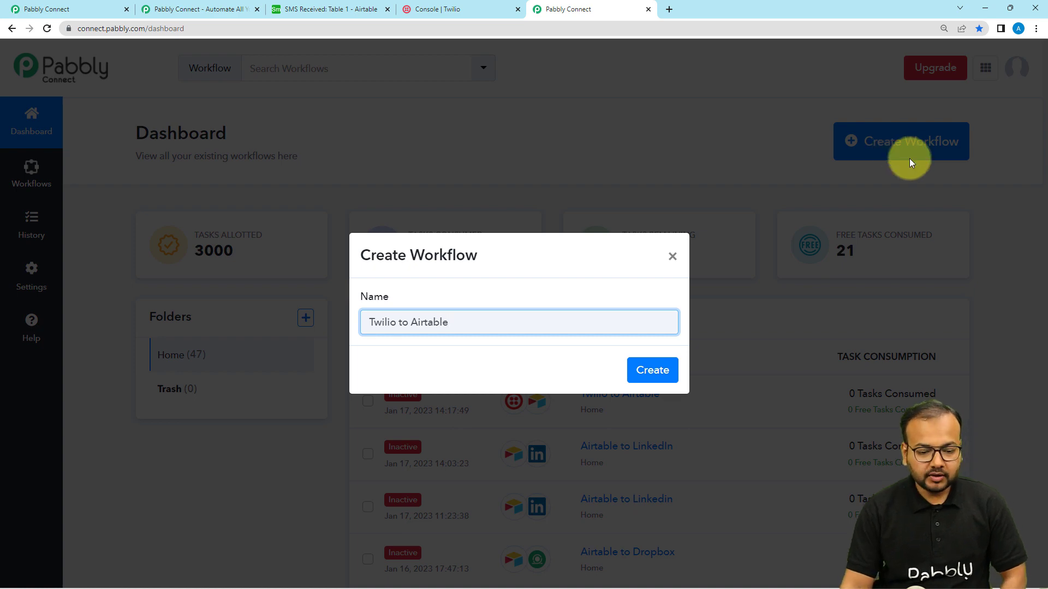
pyautogui.click(653, 370)
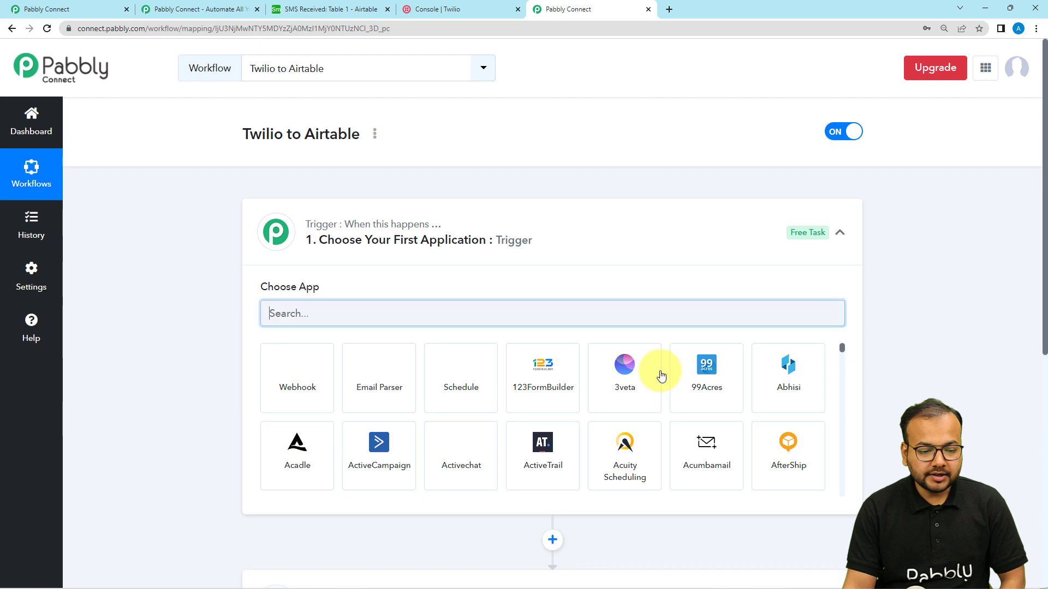
# Toggle the trigger card open and closed, leaving it collapsed beside the empty action step.
pyautogui.click(580, 226)
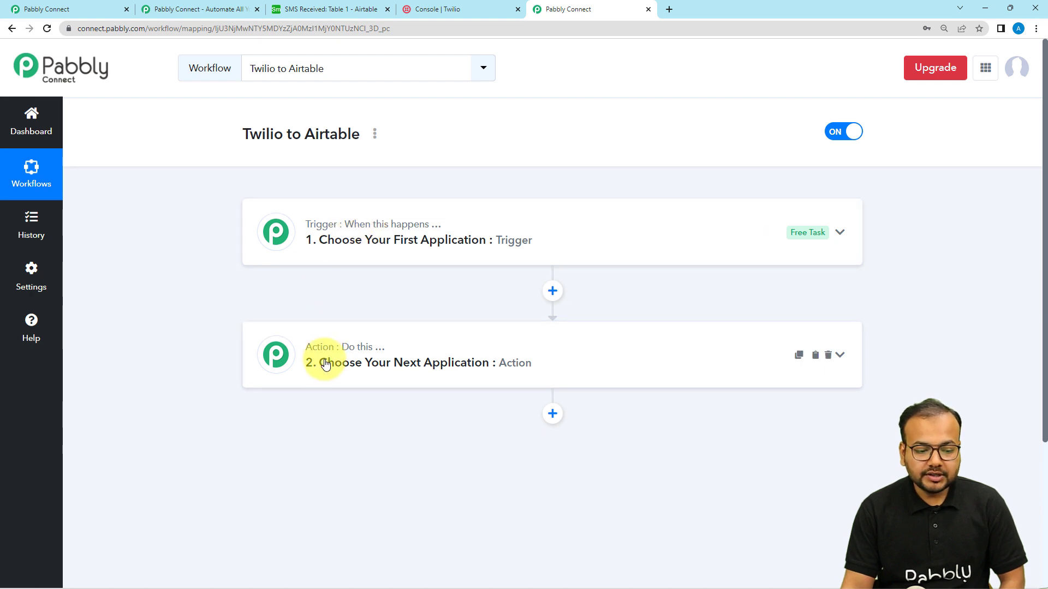
pyautogui.click(322, 253)
pyautogui.click(321, 253)
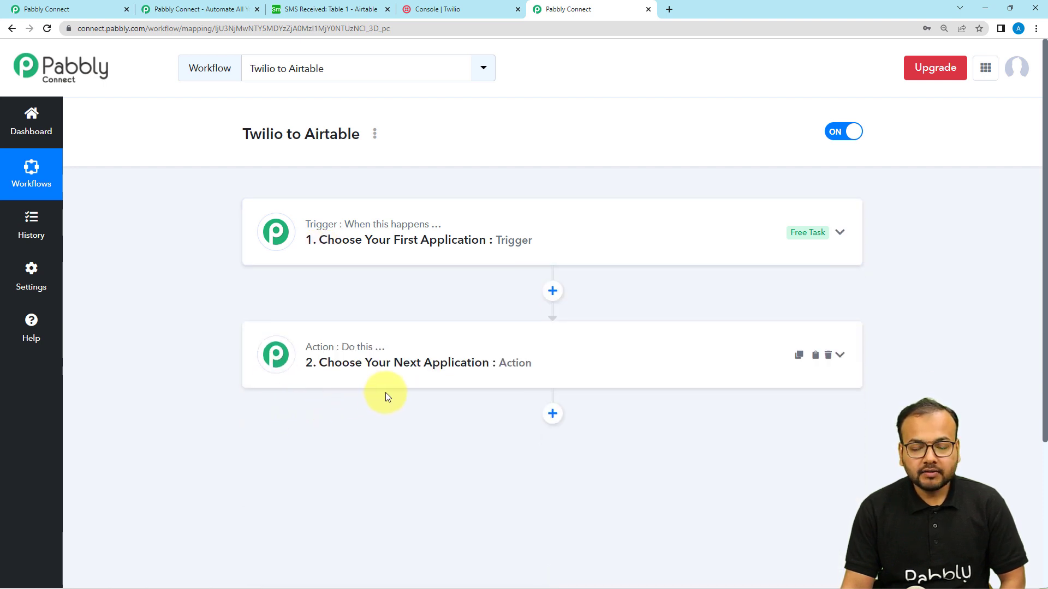
pyautogui.click(384, 257)
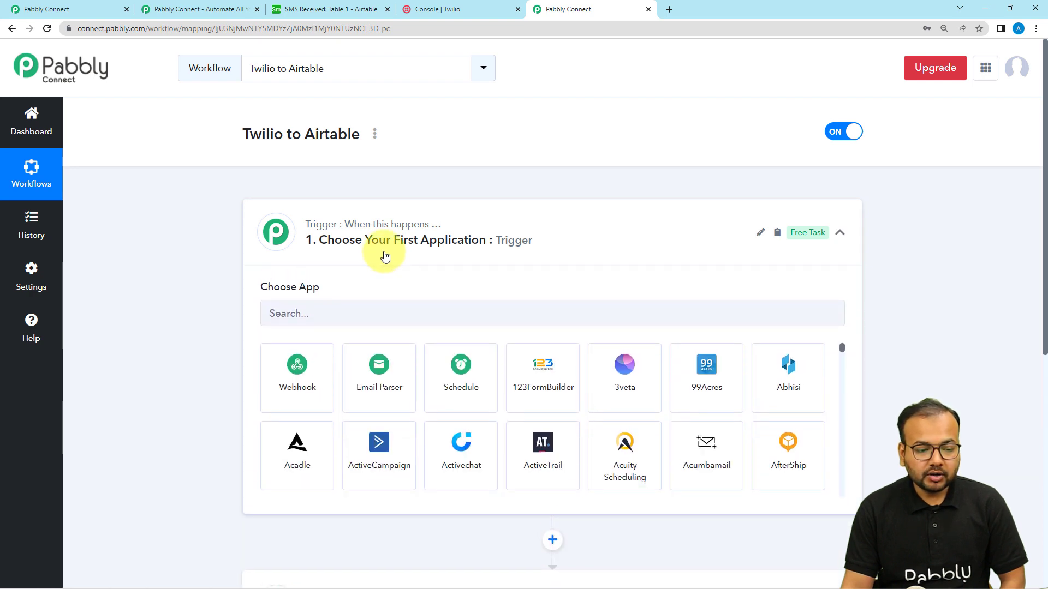
pyautogui.click(384, 257)
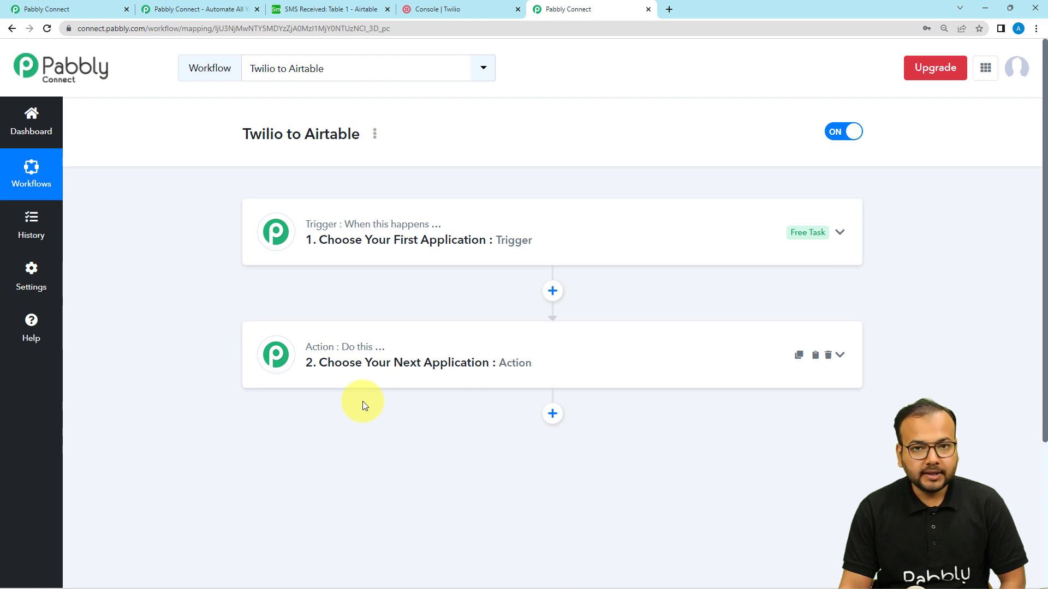
# Set the trigger to Twilio's New SMS event, then switch to the Twilio Console tab.
pyautogui.click(352, 256)
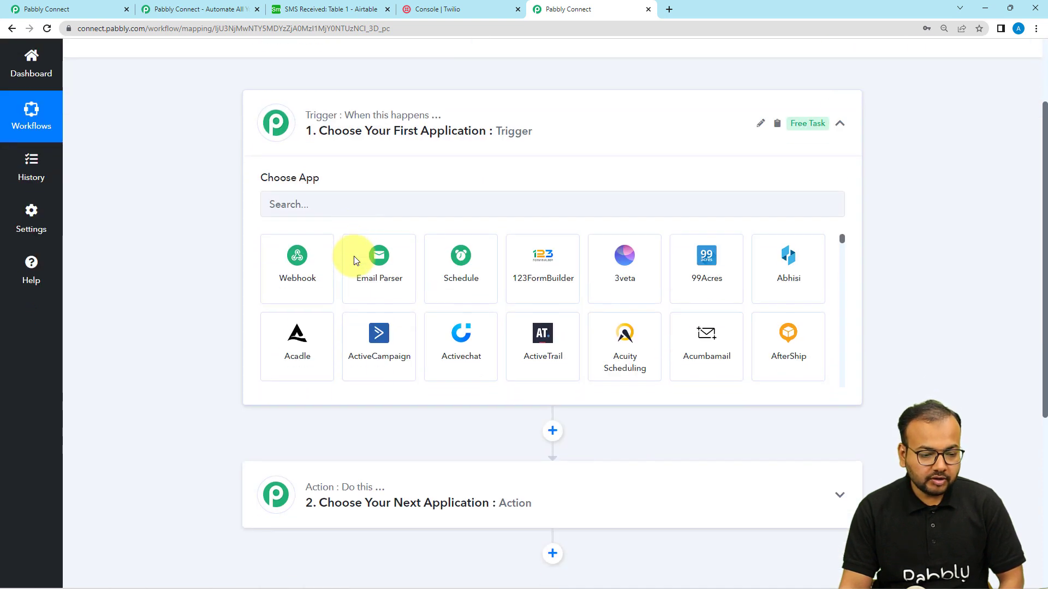
pyautogui.click(349, 205)
pyautogui.write('tw')
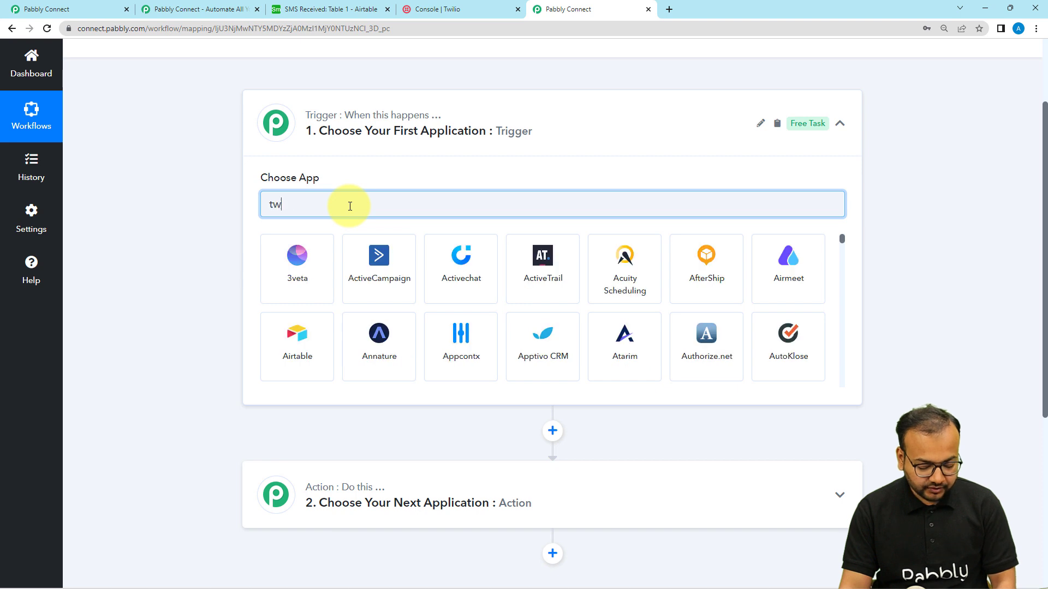
pyautogui.write('i')
pyautogui.click(294, 281)
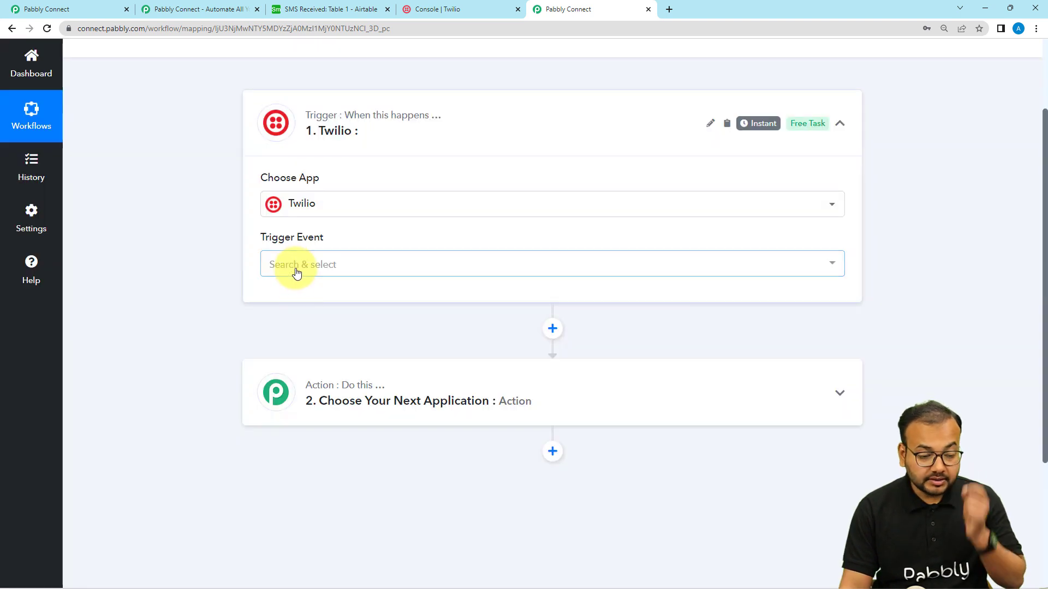
pyautogui.click(299, 263)
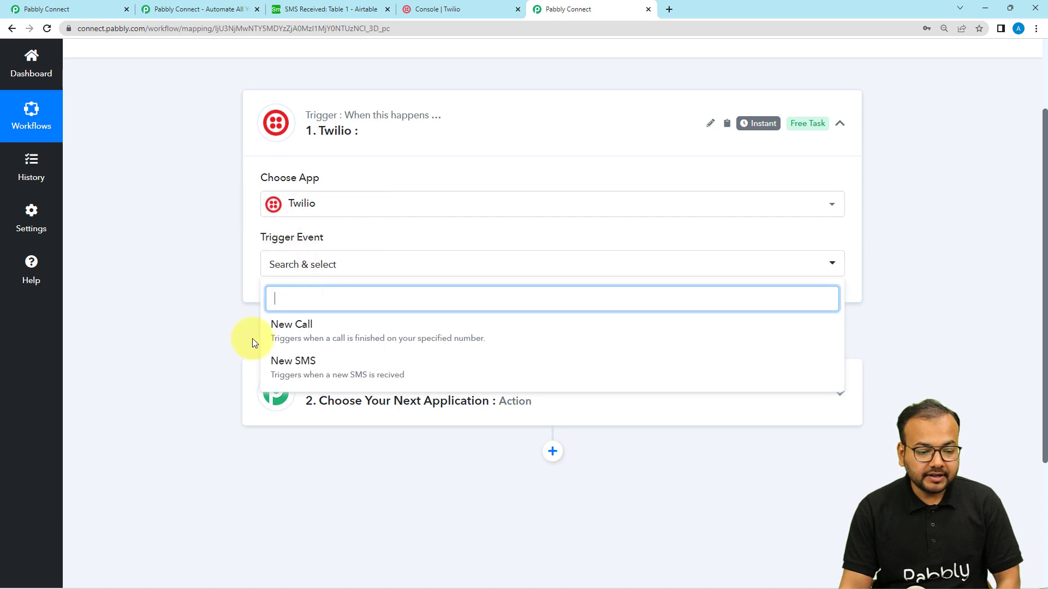
pyautogui.click(361, 372)
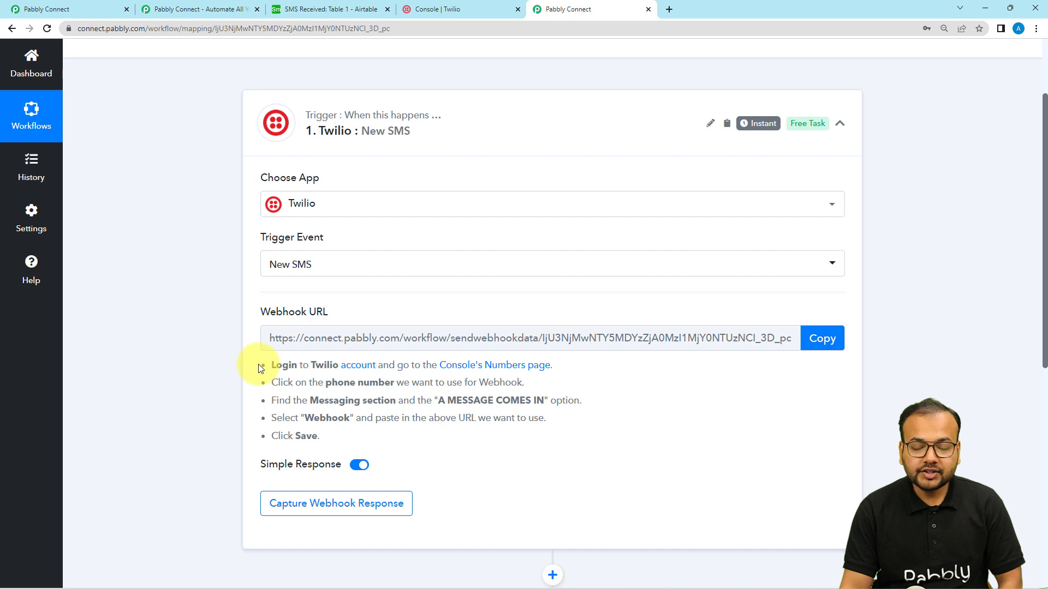
pyautogui.scroll(-2, 259, 369)
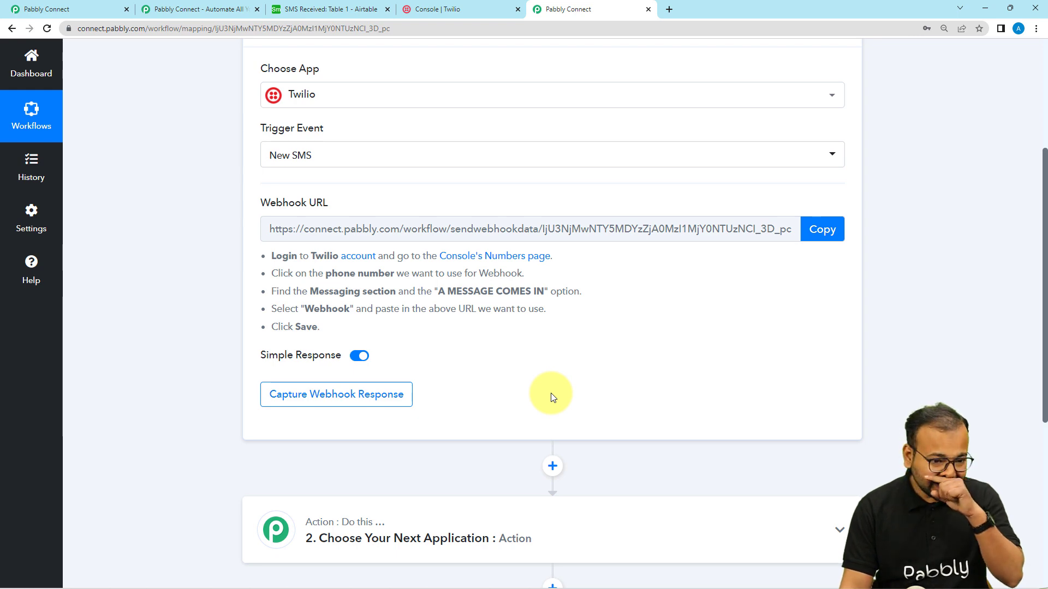
pyautogui.click(451, 10)
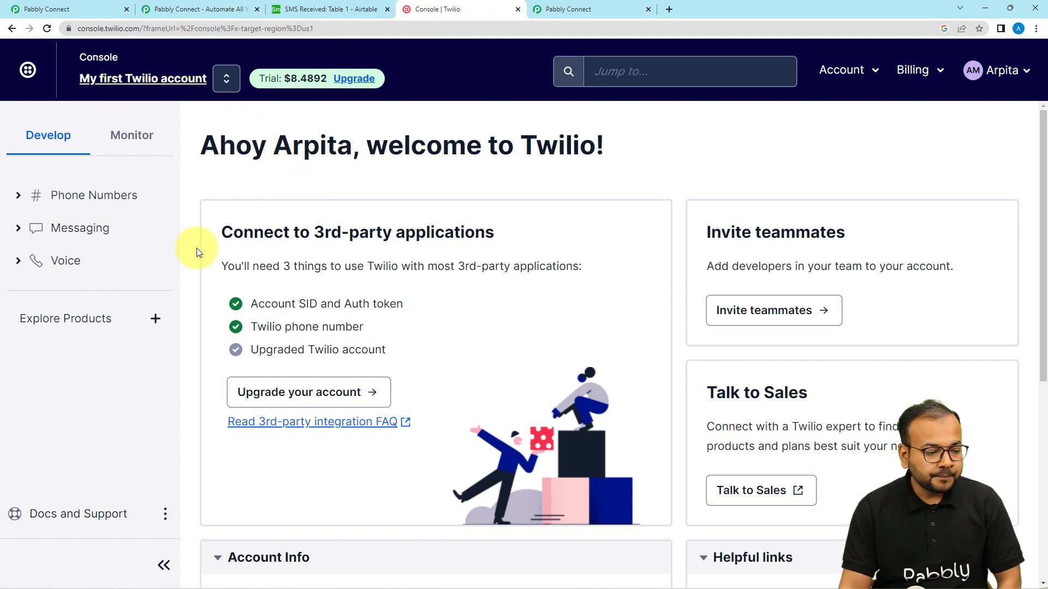
# Open the active number's configuration via Phone Numbers > Manage > Active numbers.
pyautogui.click(65, 198)
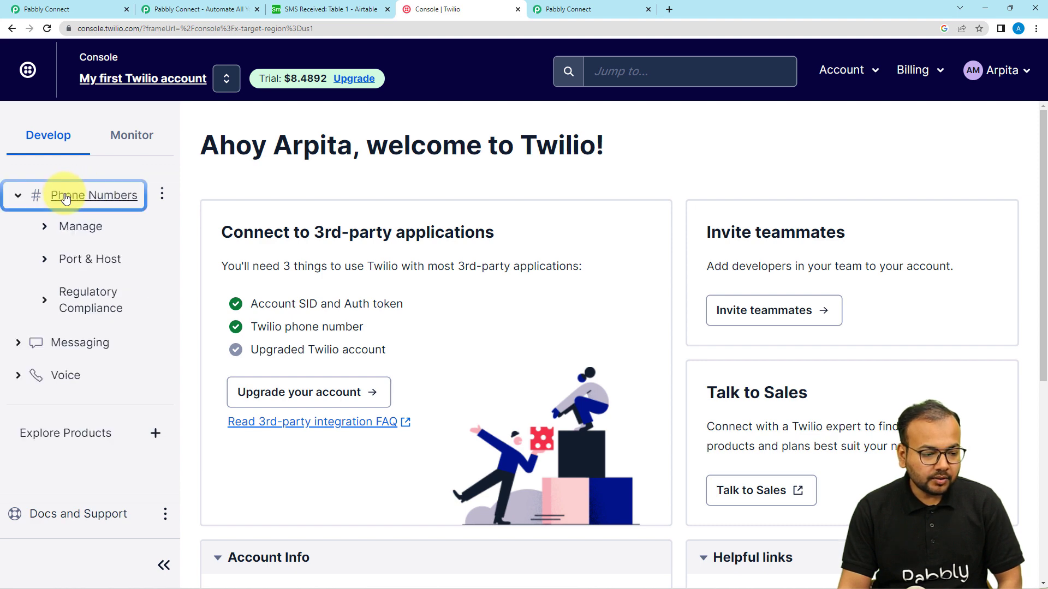
pyautogui.click(75, 229)
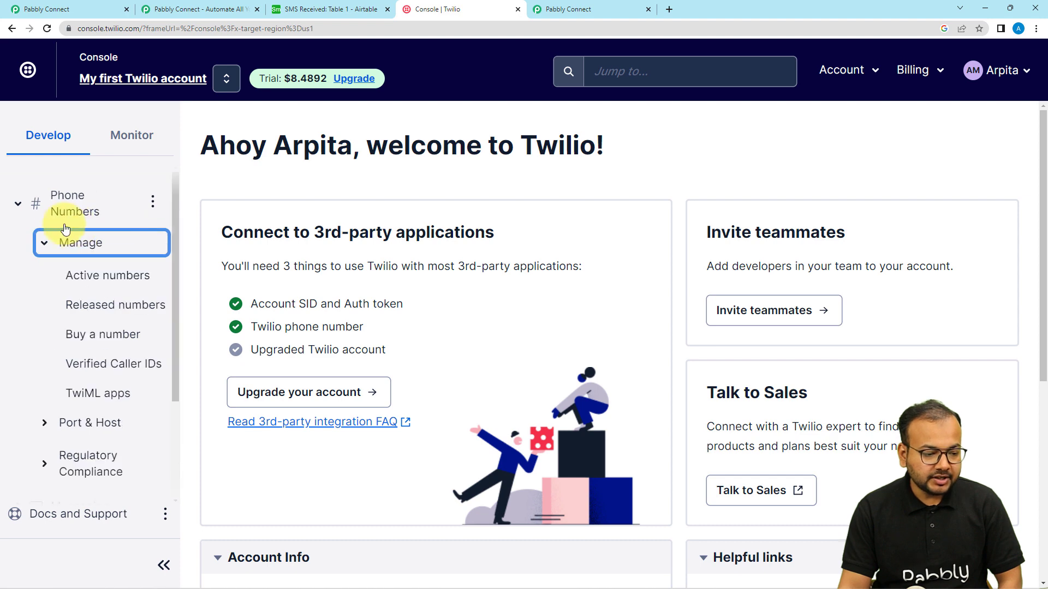
pyautogui.click(103, 277)
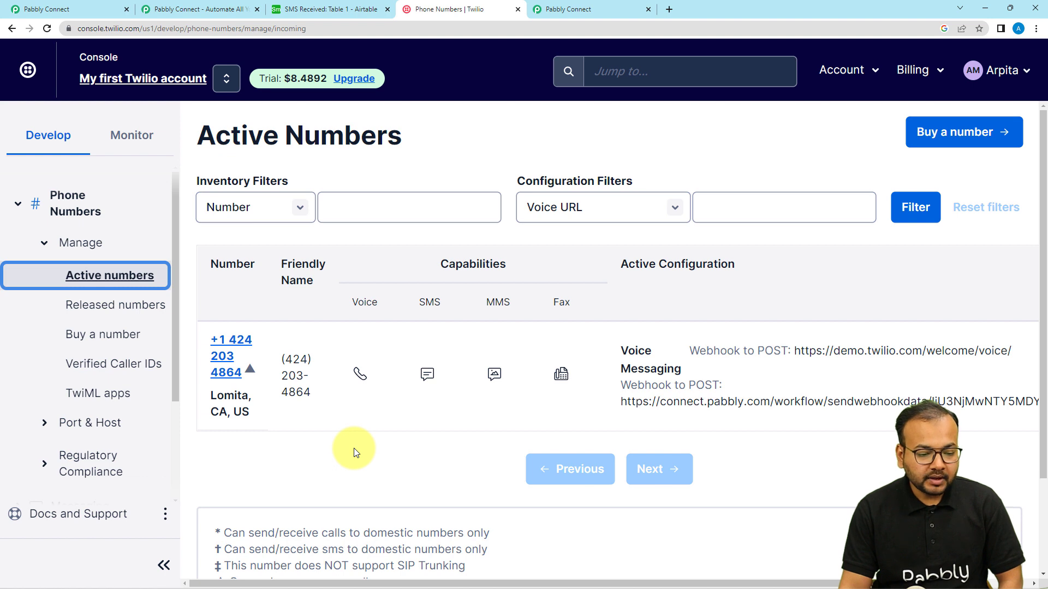
pyautogui.click(224, 371)
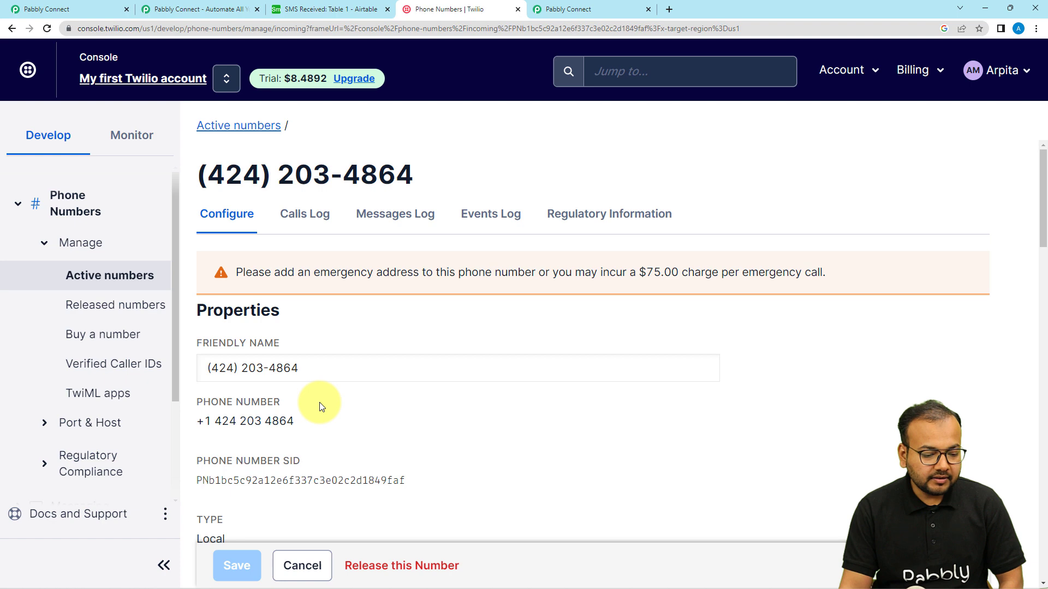
# In Messaging, set 'A message comes in' to Webhook and select its URL field.
pyautogui.scroll(-7, 319, 404)
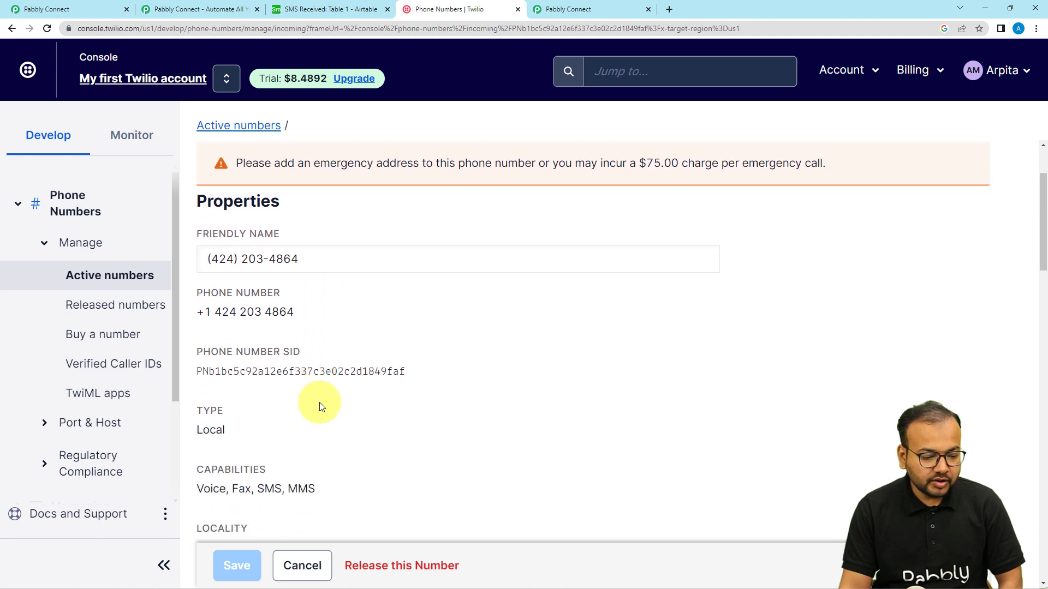
pyautogui.scroll(-13, 319, 404)
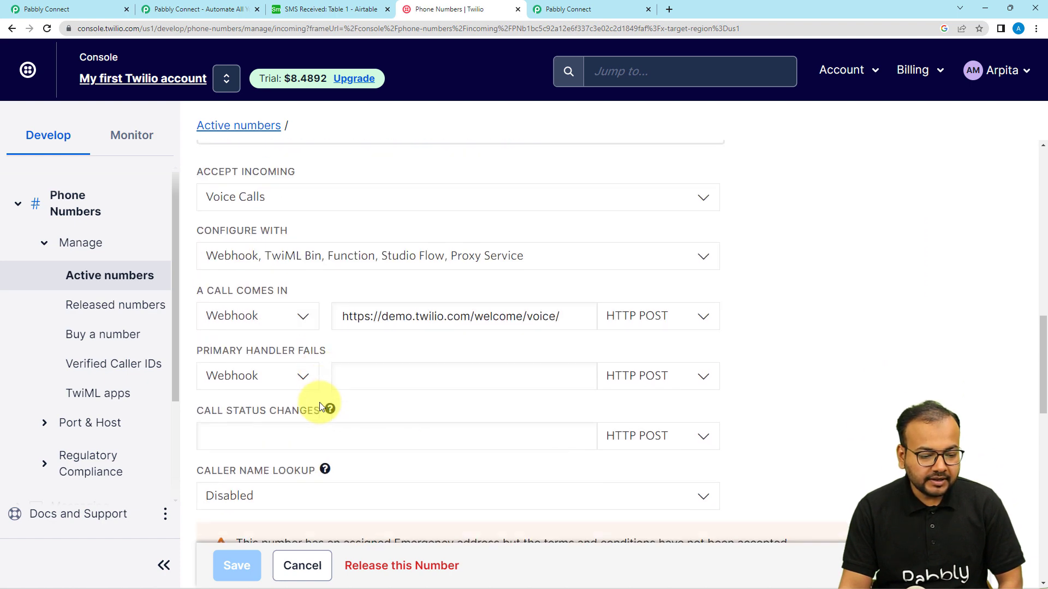
pyautogui.scroll(-2, 319, 402)
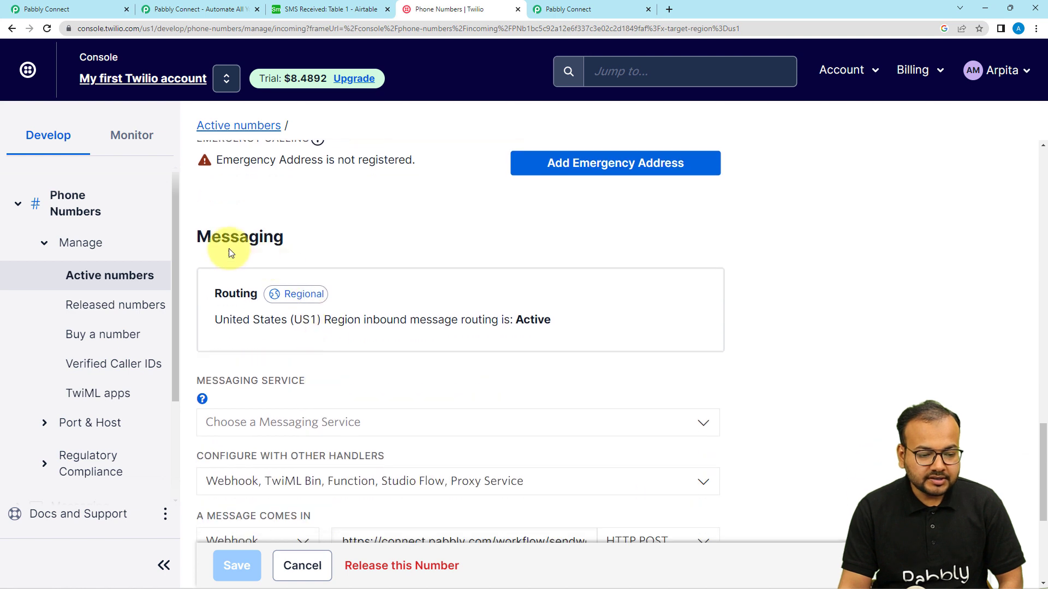
pyautogui.scroll(-2, 328, 373)
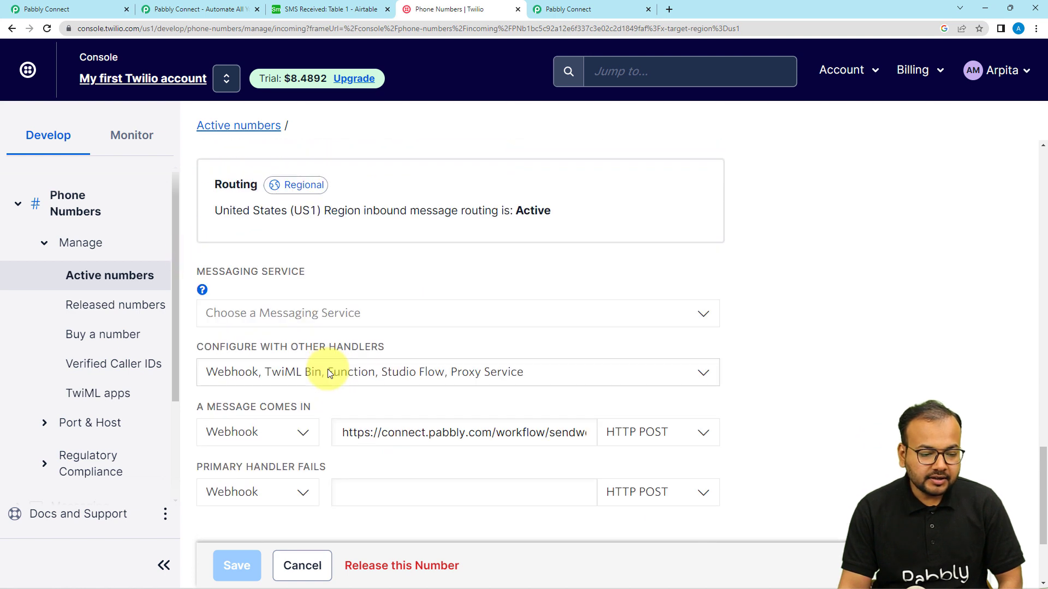
pyautogui.scroll(-1, 328, 373)
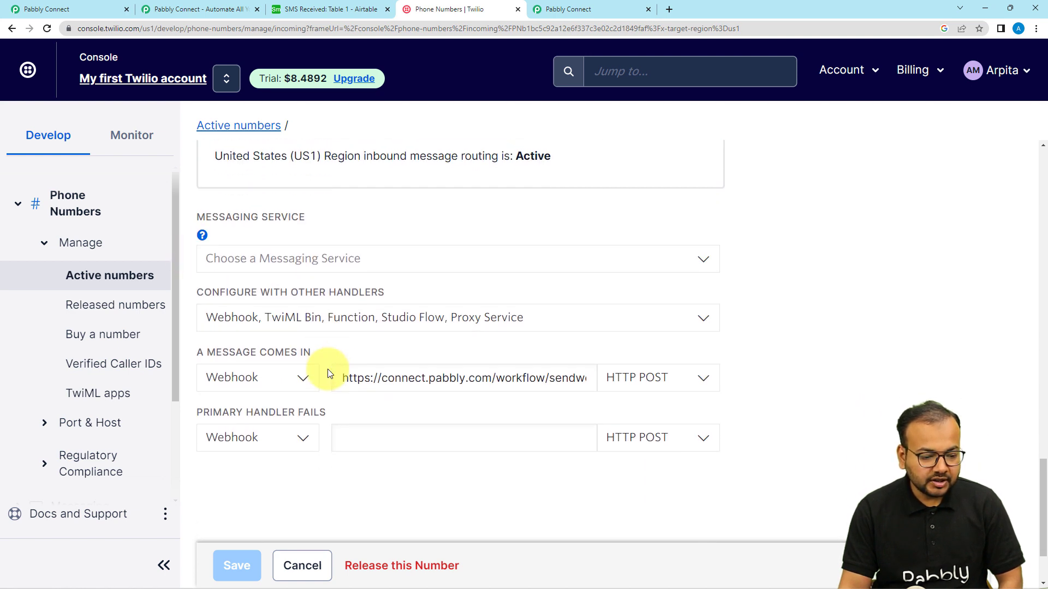
pyautogui.scroll(-1, 329, 375)
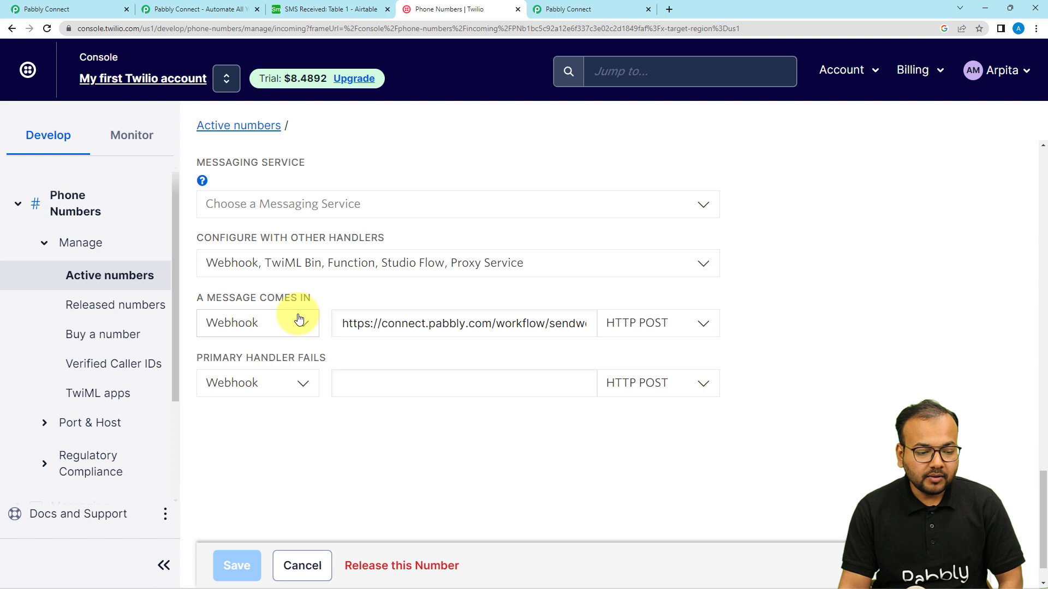
pyautogui.click(262, 328)
pyautogui.click(233, 351)
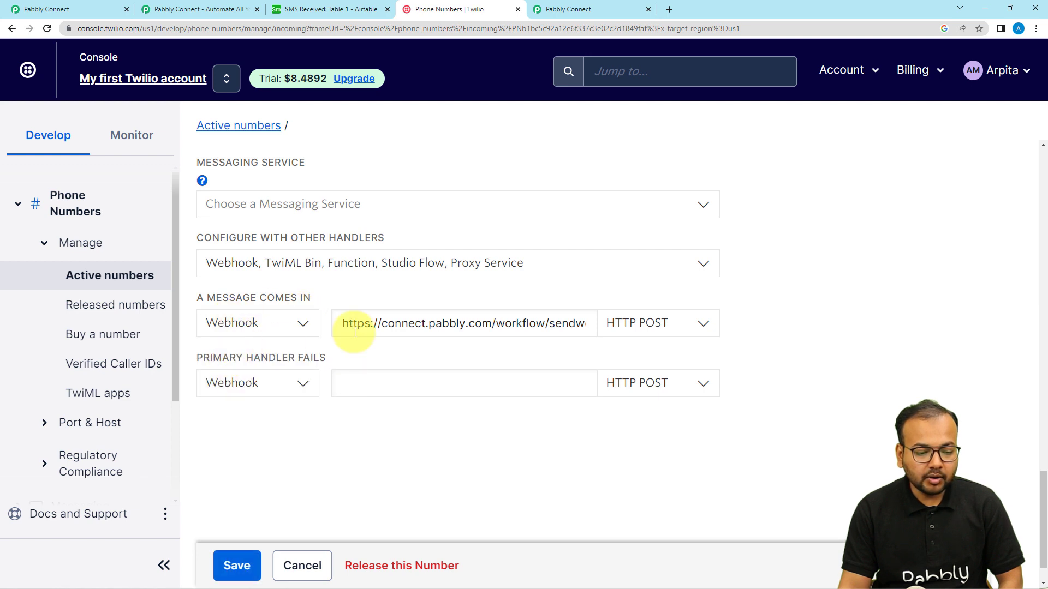
pyautogui.click(383, 322)
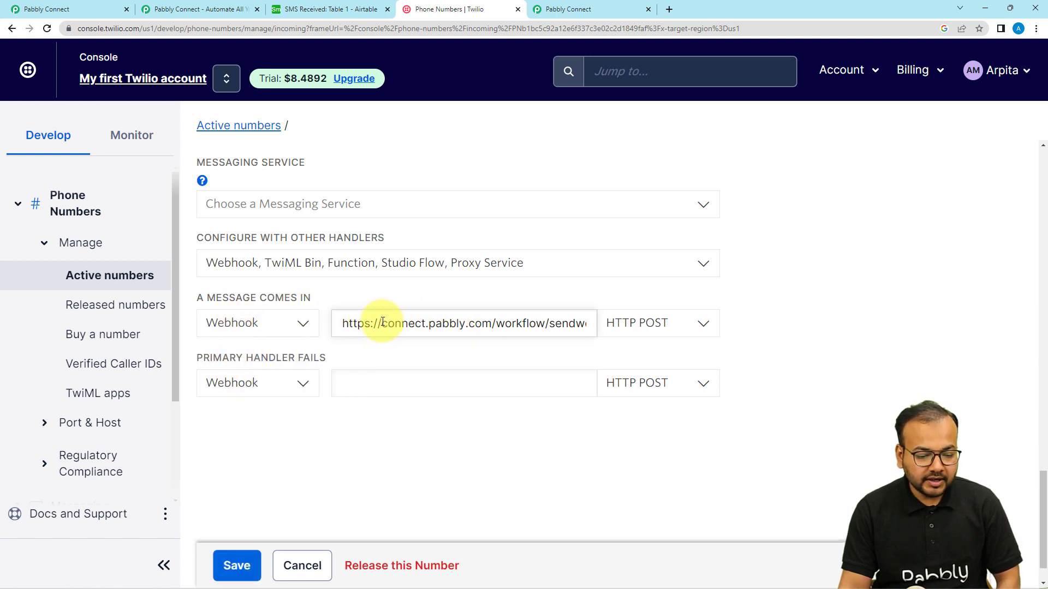
# Clear the existing URL from the 'A message comes in' webhook field.
pyautogui.click(575, 9)
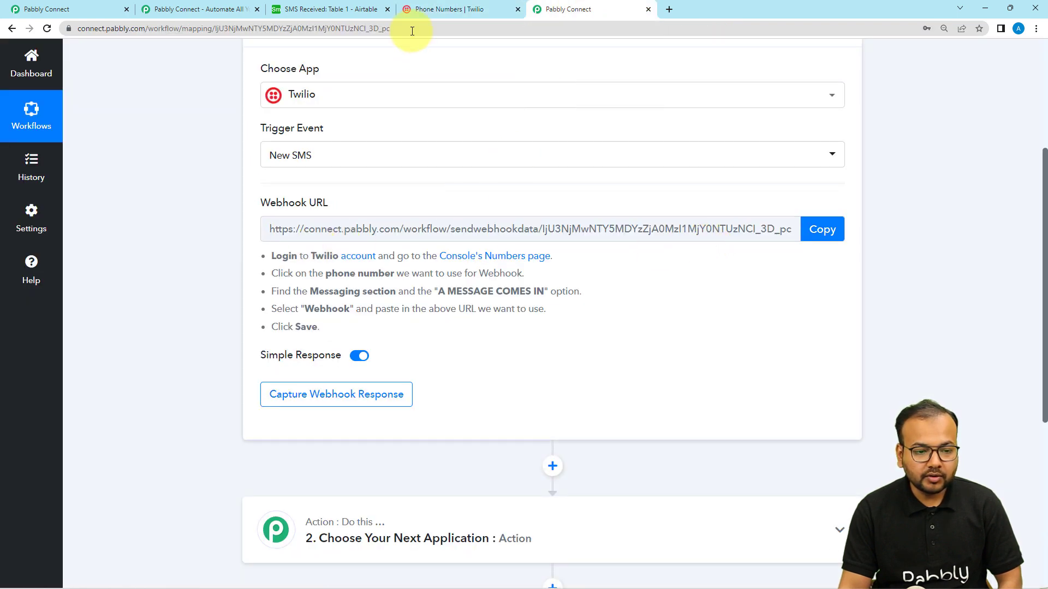
pyautogui.click(420, 9)
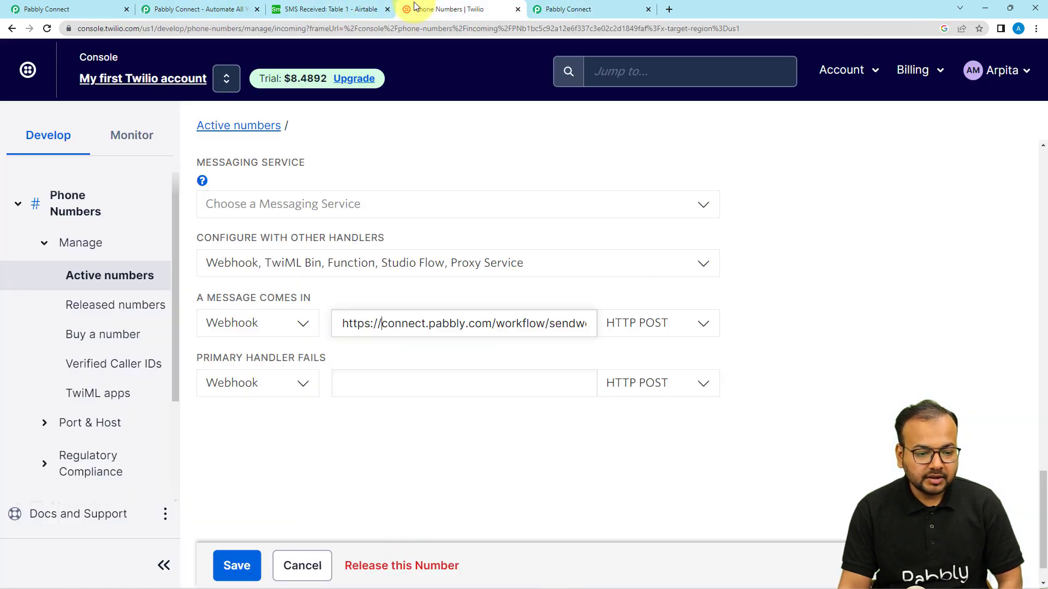
pyautogui.tripleClick(396, 322)
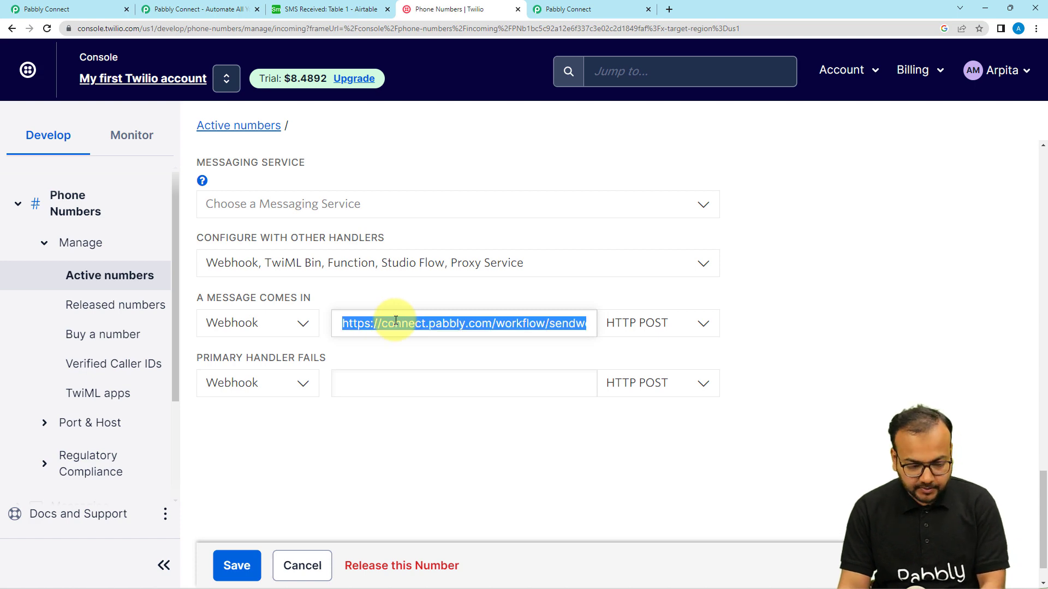
pyautogui.press('BackSpace')
# Copy the Pabbly workflow's webhook URL and paste it into Twilio's incoming-message field.
pyautogui.click(581, 11)
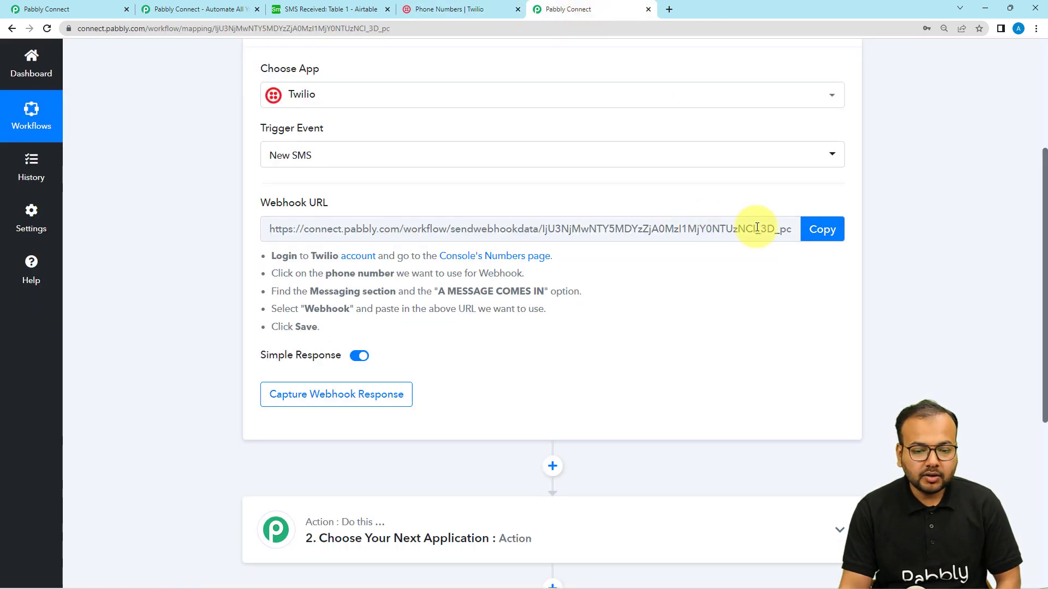
pyautogui.click(817, 231)
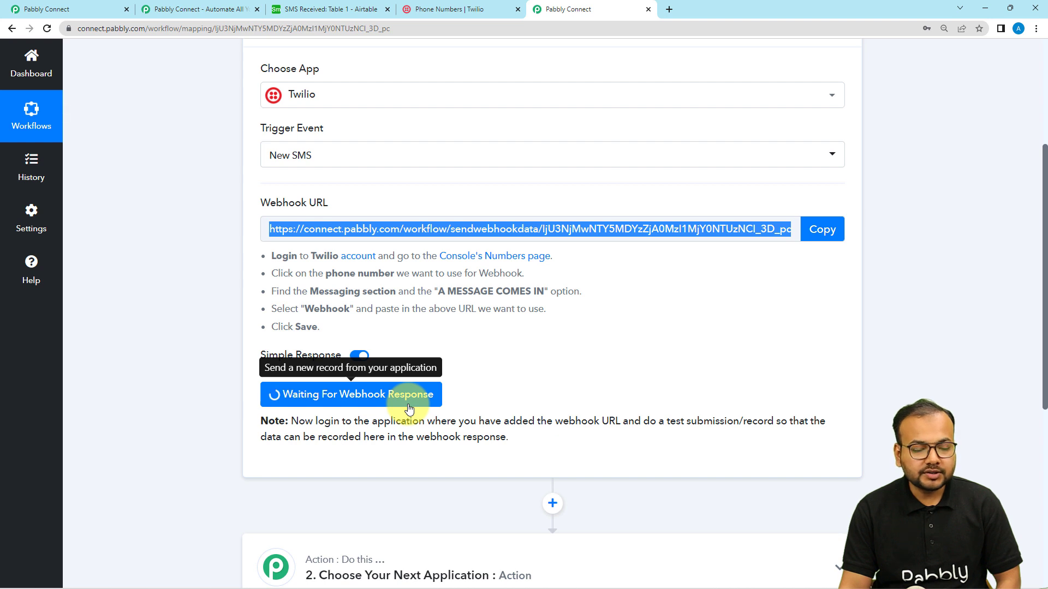
pyautogui.click(449, 10)
pyautogui.rightClick(376, 322)
pyautogui.click(392, 409)
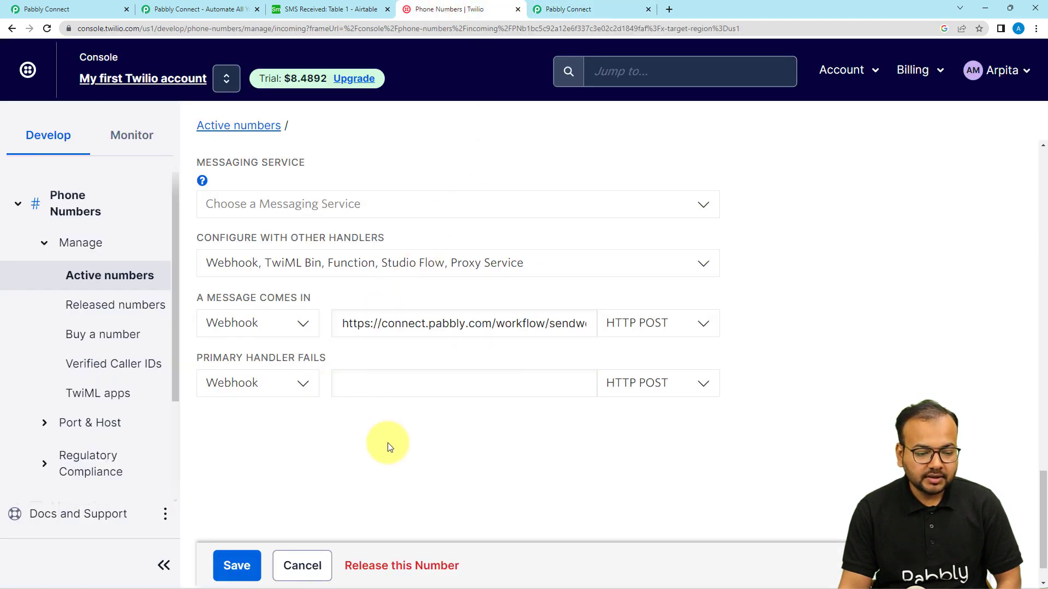
pyautogui.scroll(-1, 352, 440)
# Save the number's configuration and scroll back to the top of the page.
pyautogui.click(235, 564)
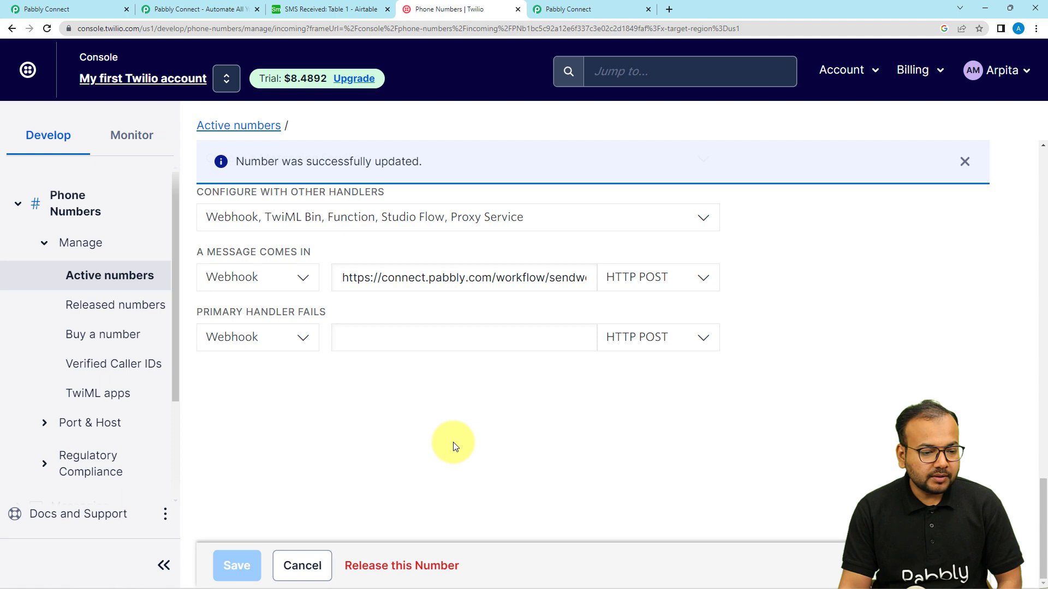
pyautogui.scroll(10, 453, 442)
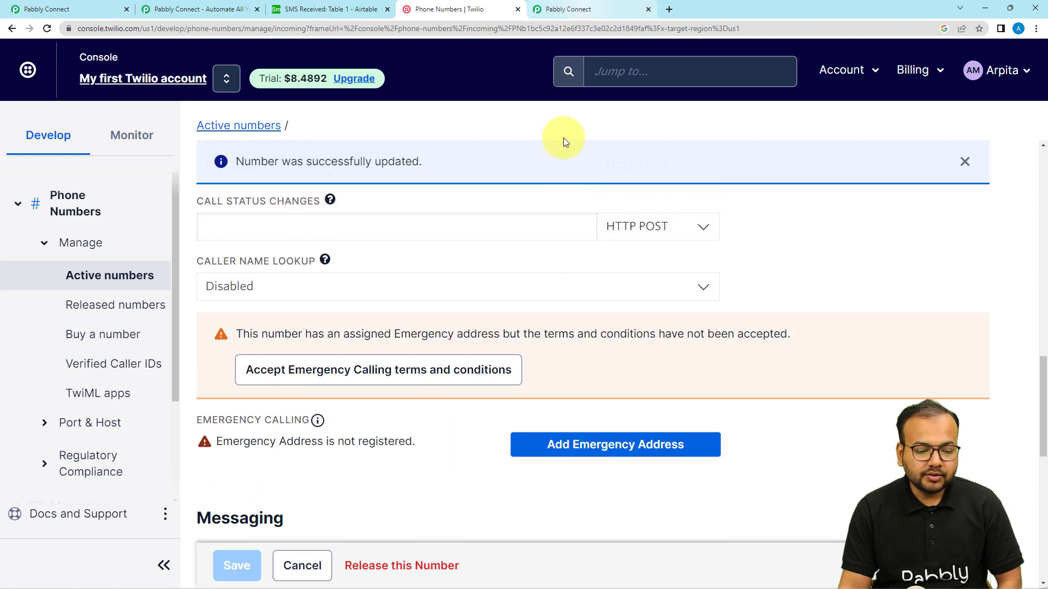
pyautogui.scroll(7, 532, 339)
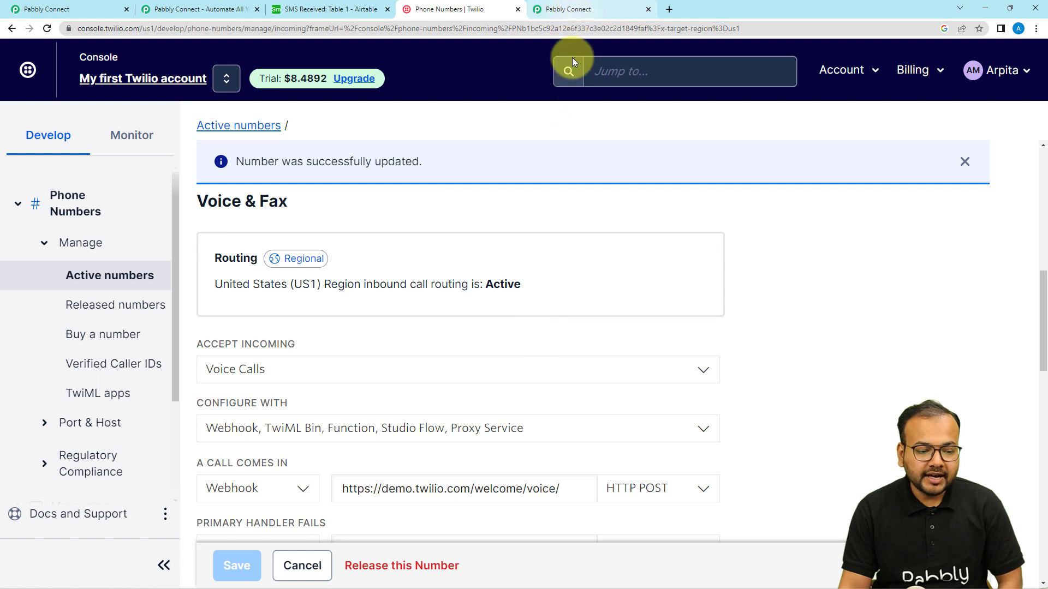
pyautogui.scroll(8, 415, 405)
pyautogui.scroll(2, 382, 404)
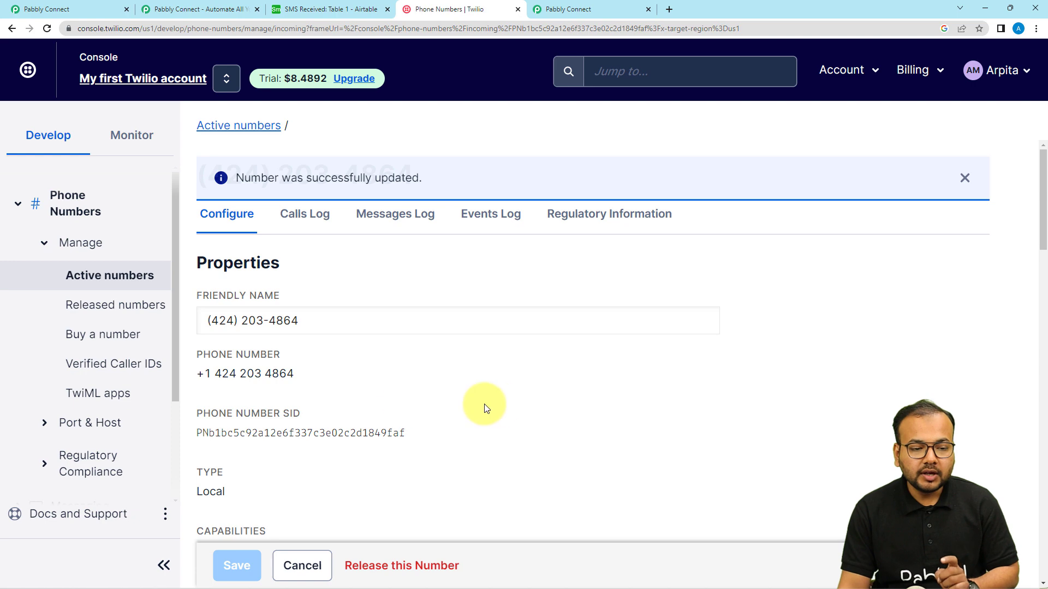
# Review the captured SMS in Response Received and enlarge the Body box to show the full message.
pyautogui.click(577, 11)
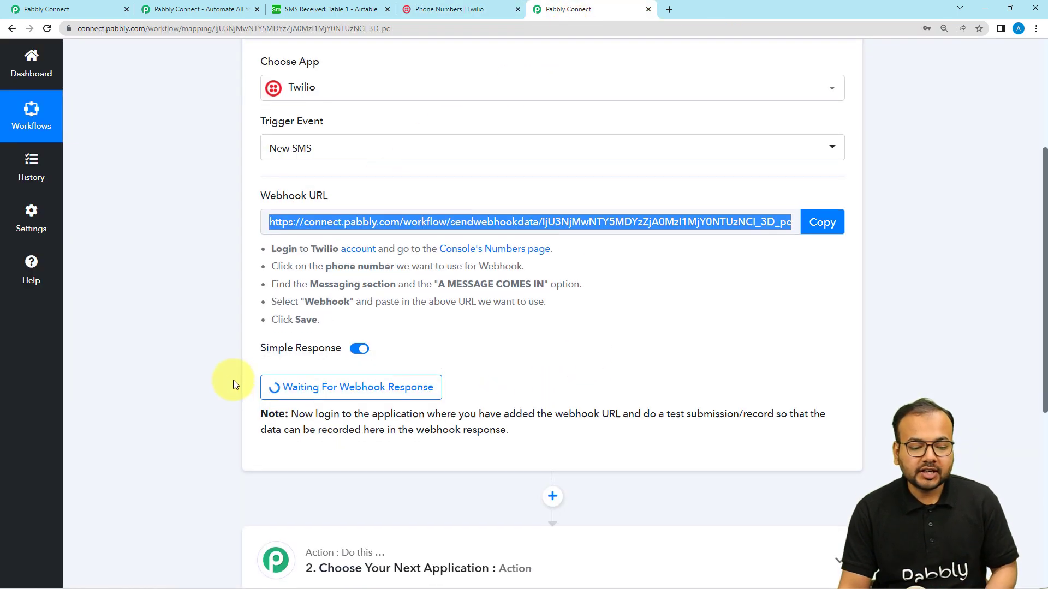
pyautogui.scroll(-2, 251, 338)
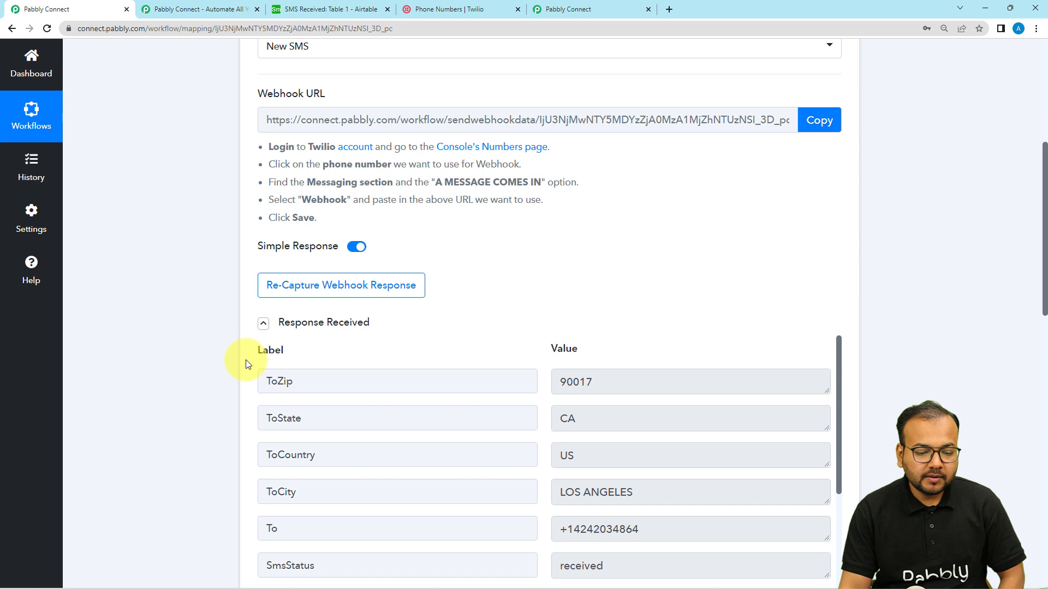
pyautogui.scroll(-2, 245, 364)
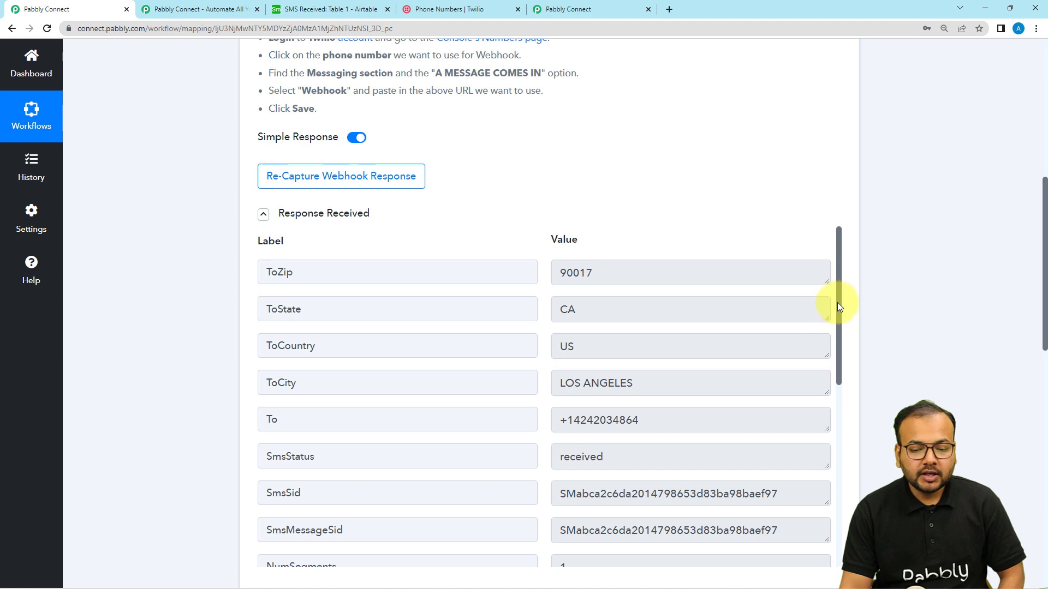
pyautogui.moveTo(838, 304); pyautogui.dragTo(830, 543)
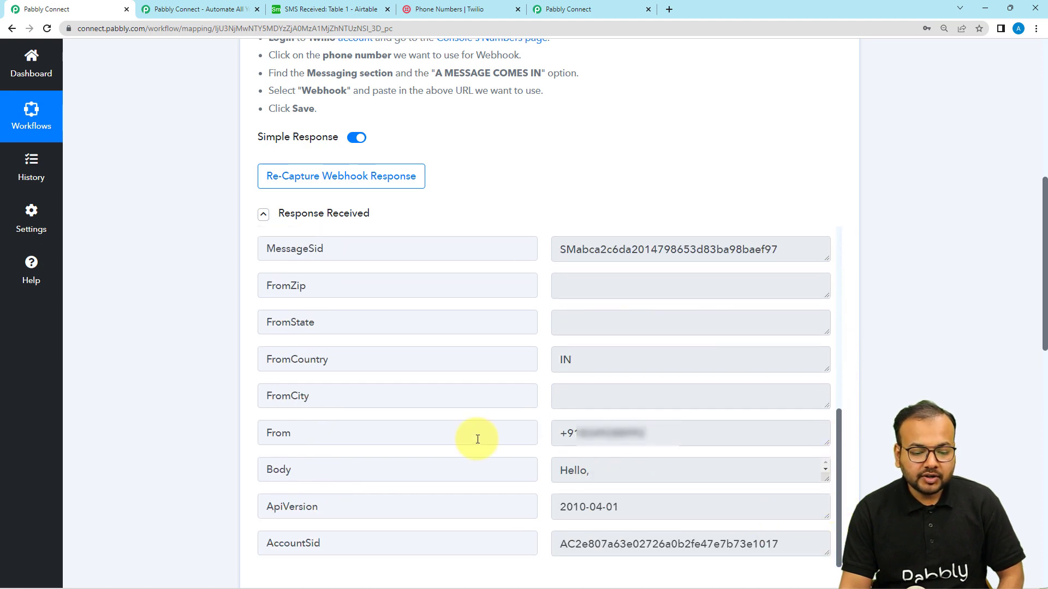
pyautogui.scroll(-3, 480, 442)
pyautogui.moveTo(825, 315); pyautogui.dragTo(830, 435)
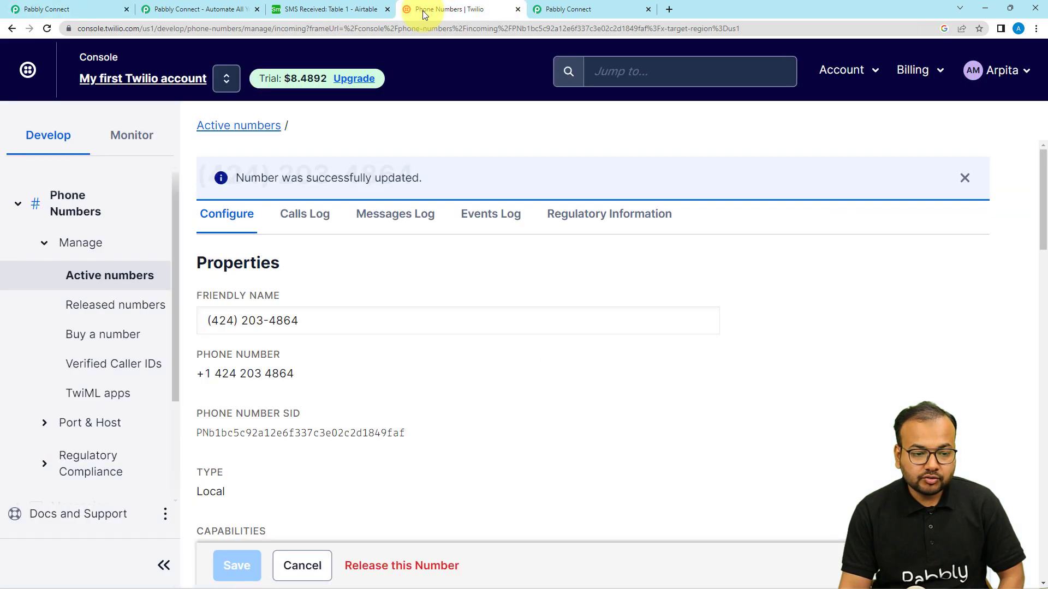
# Collapse Response Received and set the action to Airtable's Create Record event.
pyautogui.click(422, 11)
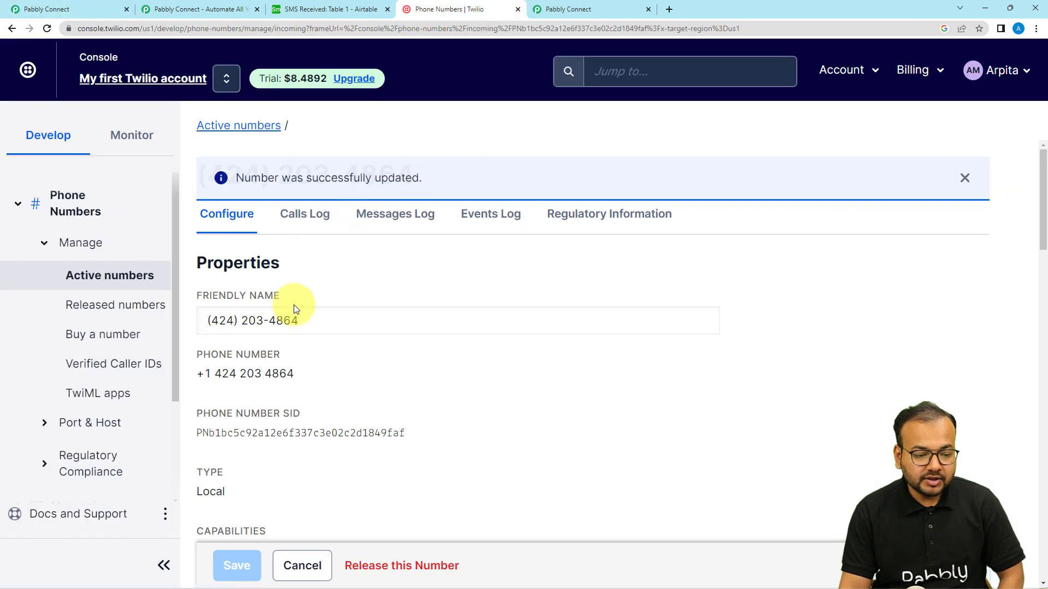
pyautogui.click(101, 5)
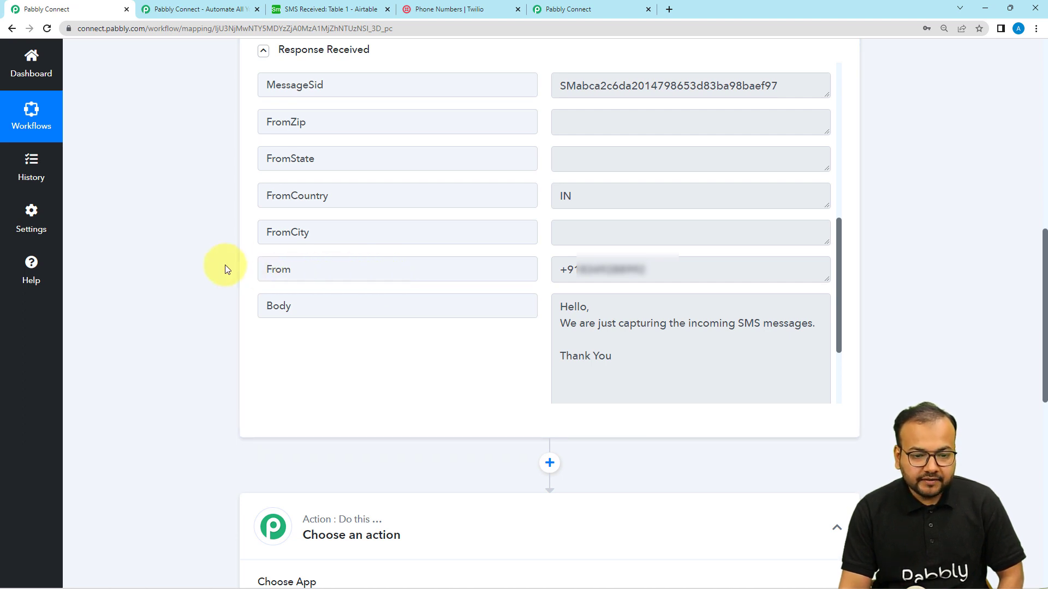
pyautogui.click(346, 48)
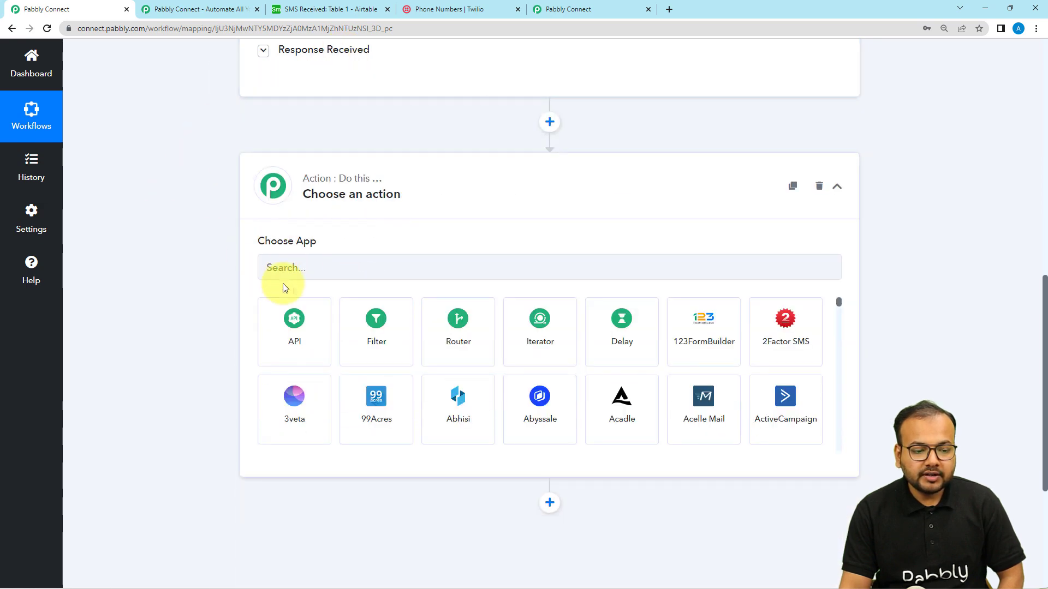
pyautogui.click(341, 269)
pyautogui.write('airt')
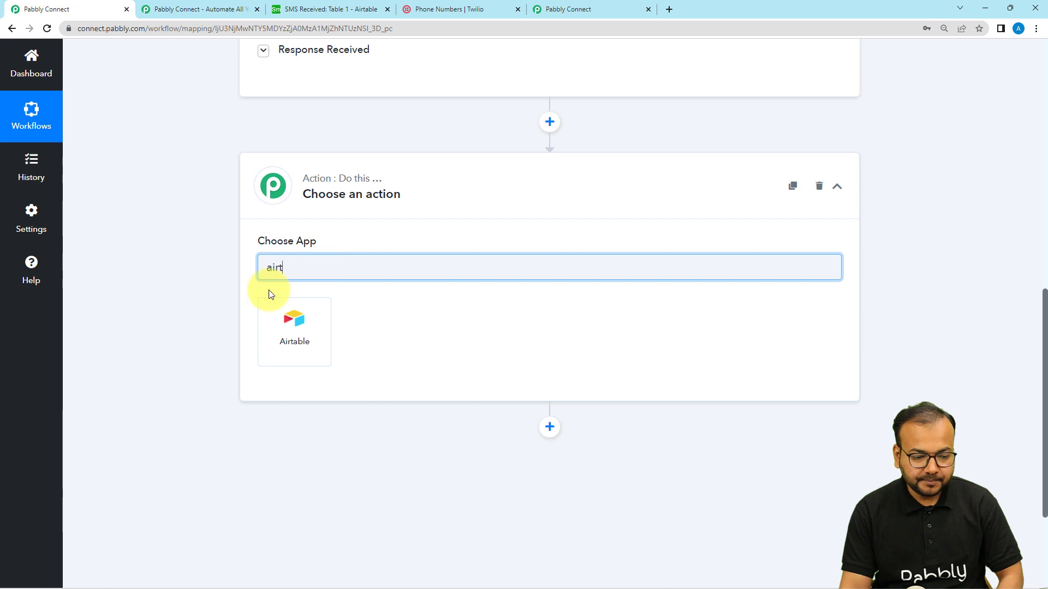
pyautogui.click(274, 338)
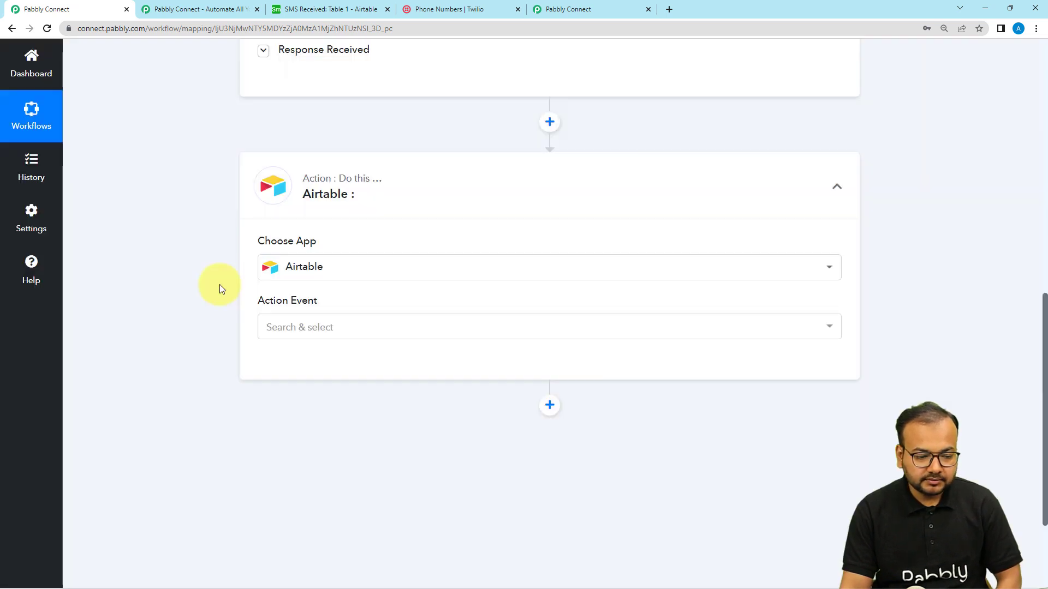
pyautogui.scroll(-1, 246, 292)
pyautogui.click(327, 273)
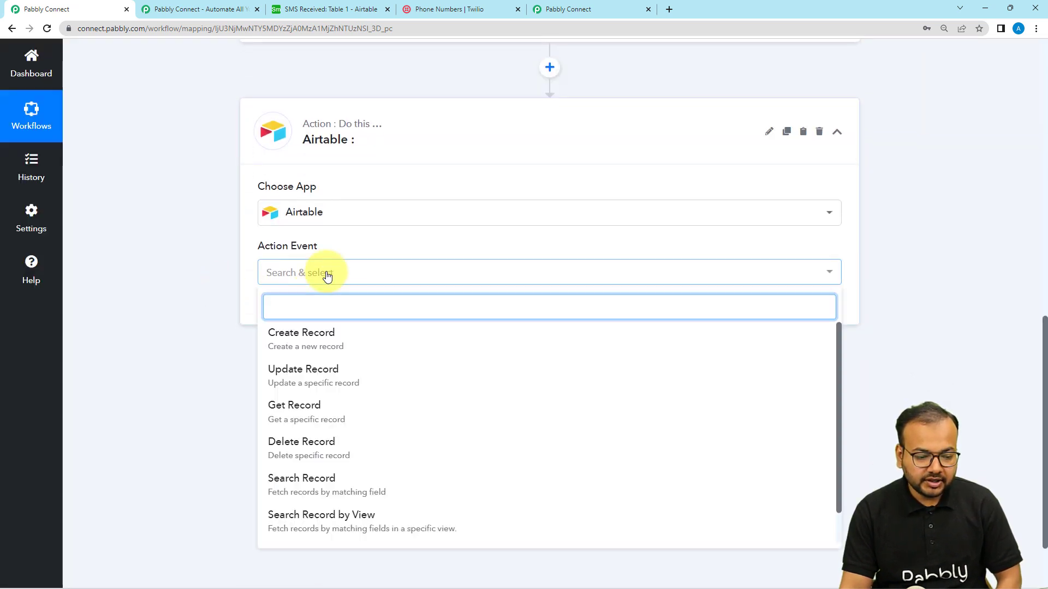
pyautogui.click(328, 344)
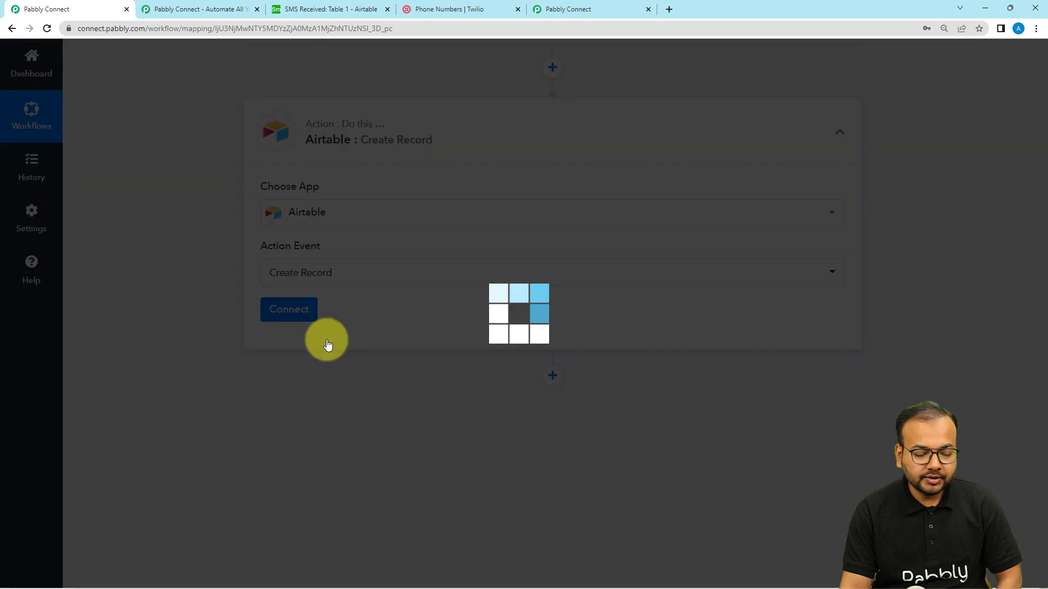
# Start a new Airtable connection and open the SMS Received base.
pyautogui.click(288, 316)
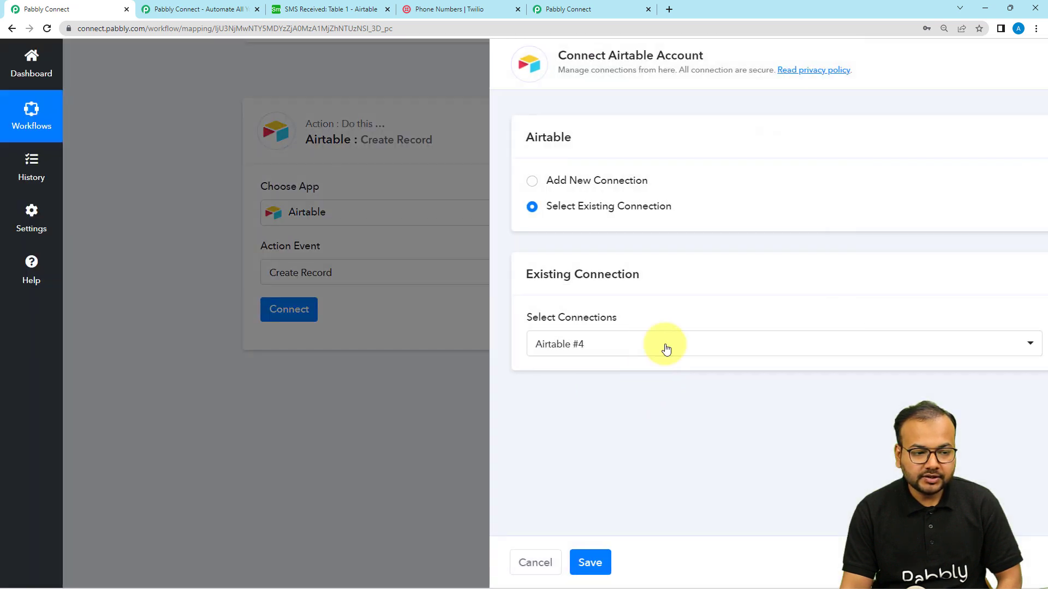
pyautogui.click(489, 185)
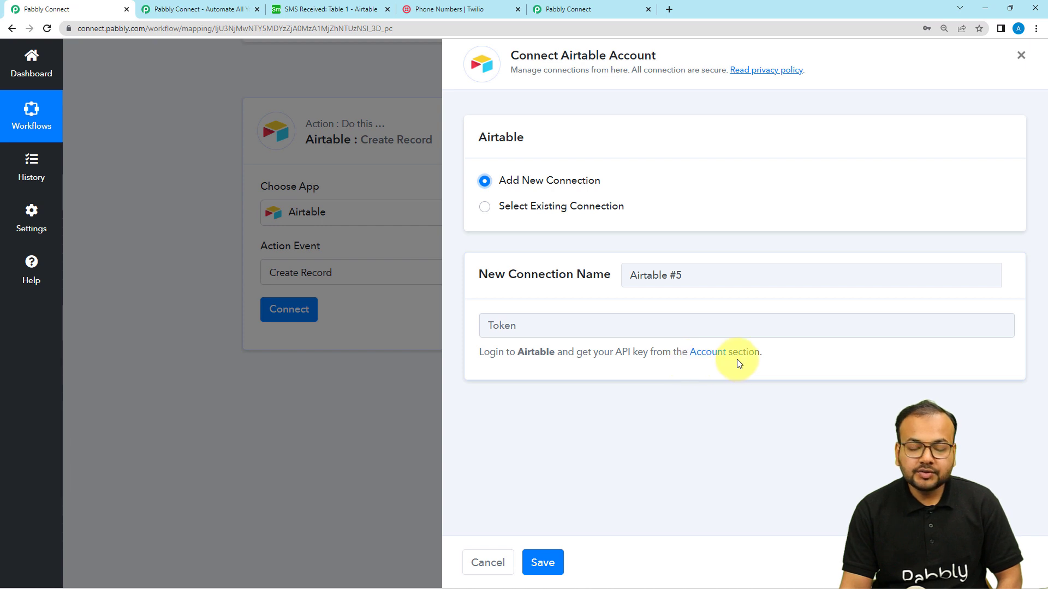
pyautogui.click(333, 9)
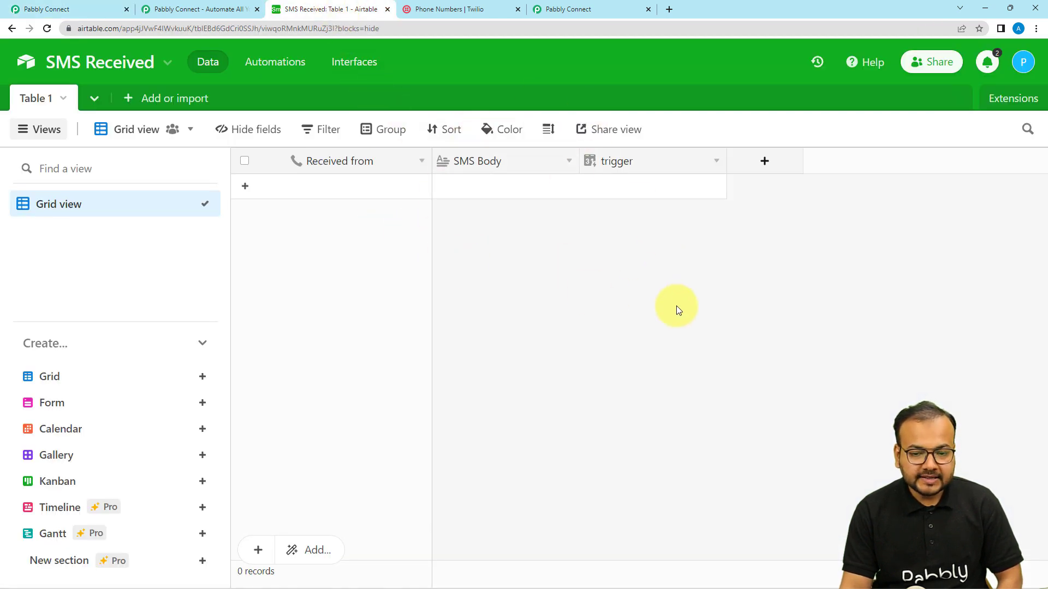
pyautogui.click(1022, 66)
pyautogui.click(849, 149)
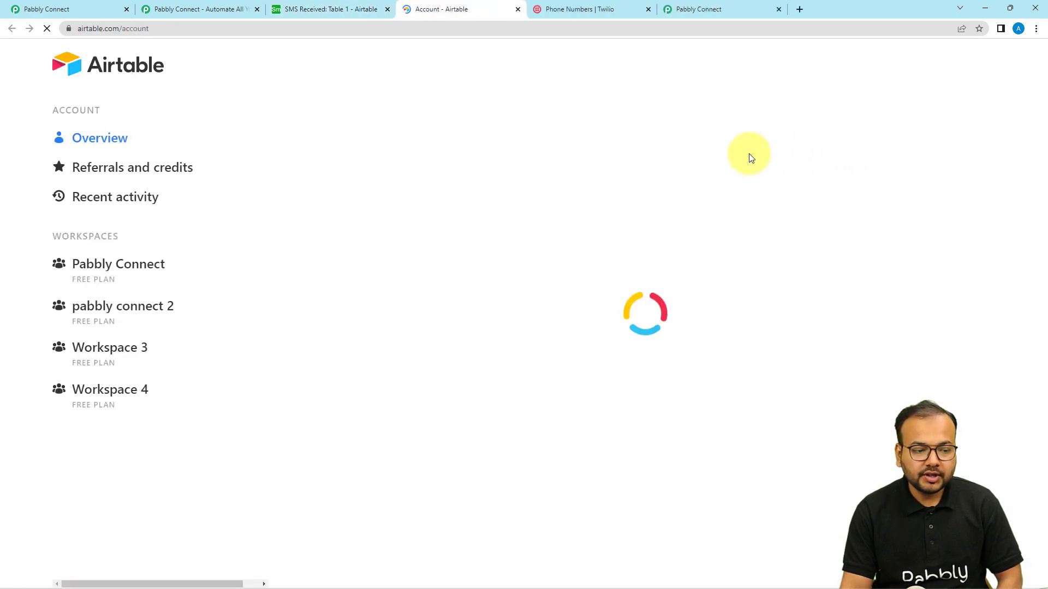
pyautogui.scroll(-5, 665, 224)
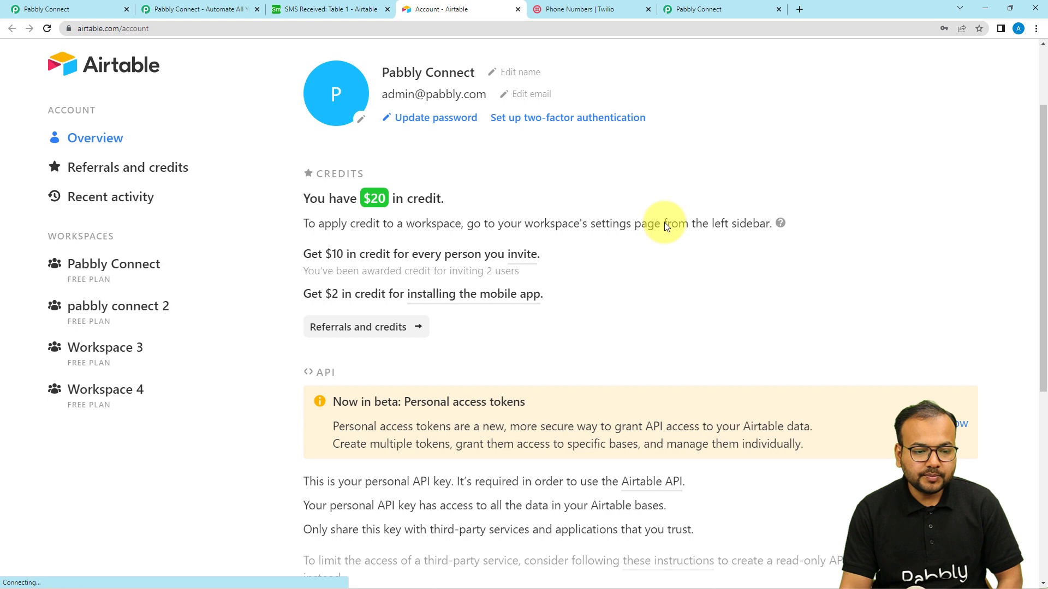
pyautogui.scroll(-2, 664, 224)
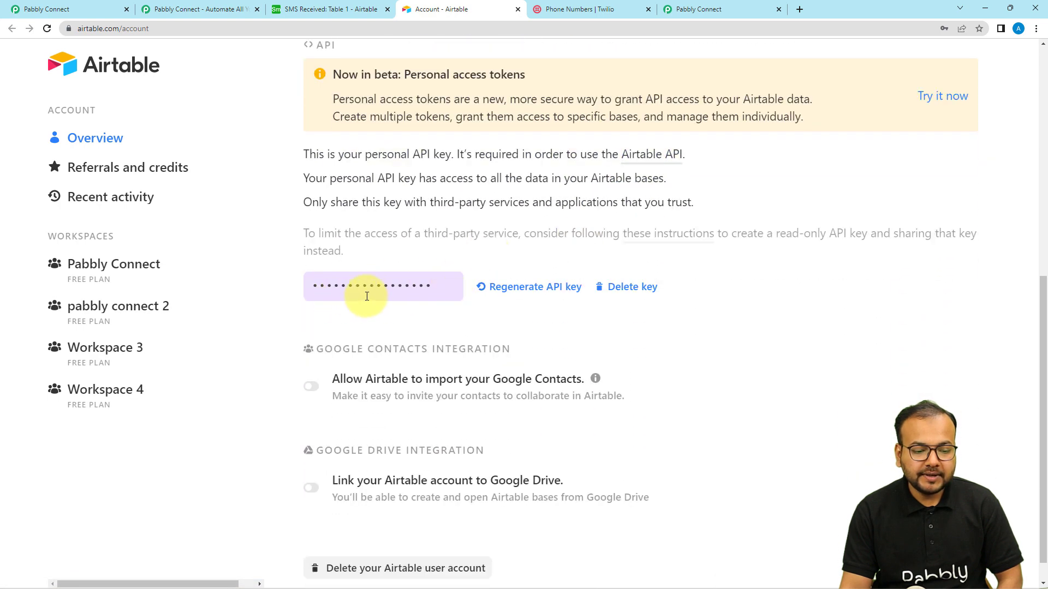
pyautogui.click(408, 285)
pyautogui.rightClick(412, 286)
pyautogui.click(425, 296)
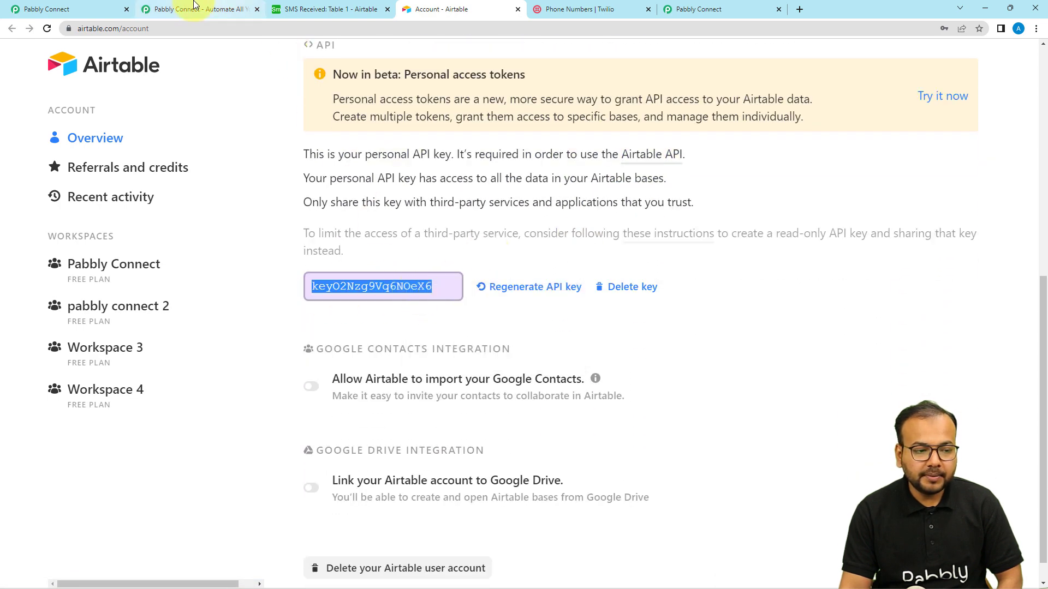
pyautogui.click(46, 9)
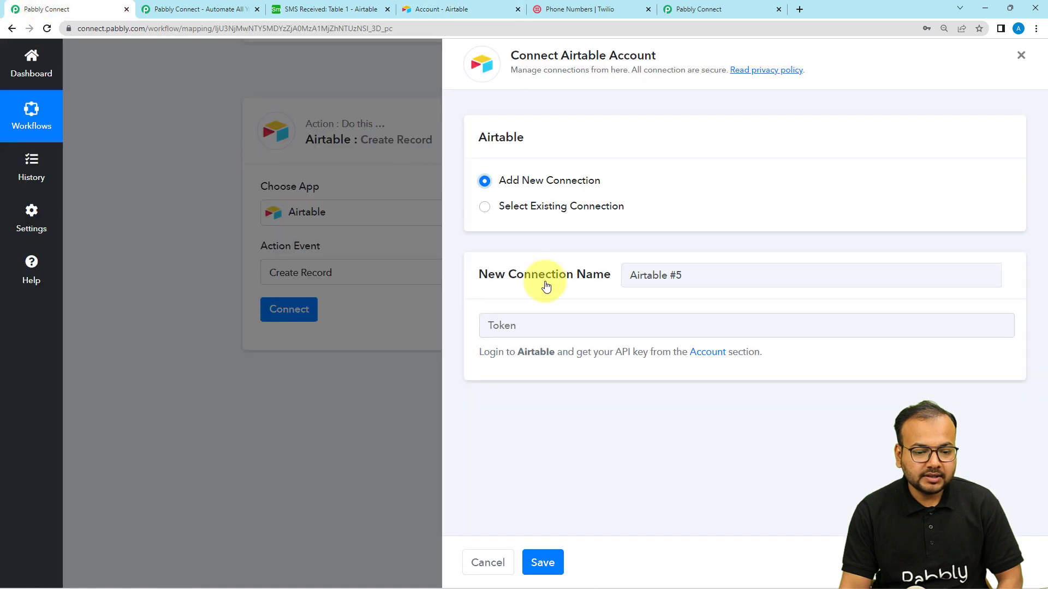
# Paste the Airtable API key into the Token field and save the connection.
pyautogui.rightClick(545, 327)
pyautogui.click(573, 413)
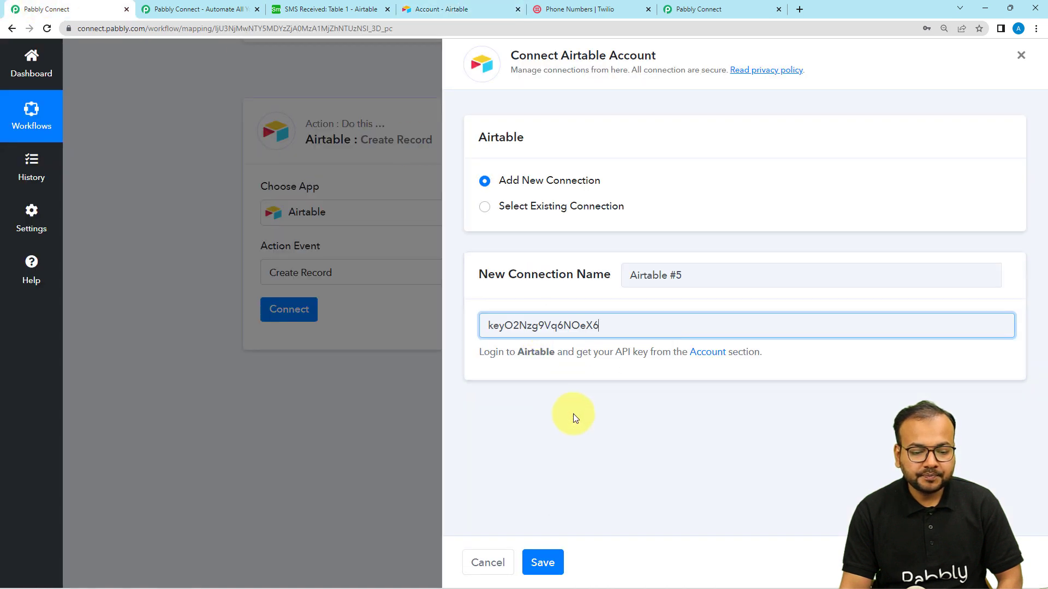
pyautogui.click(542, 563)
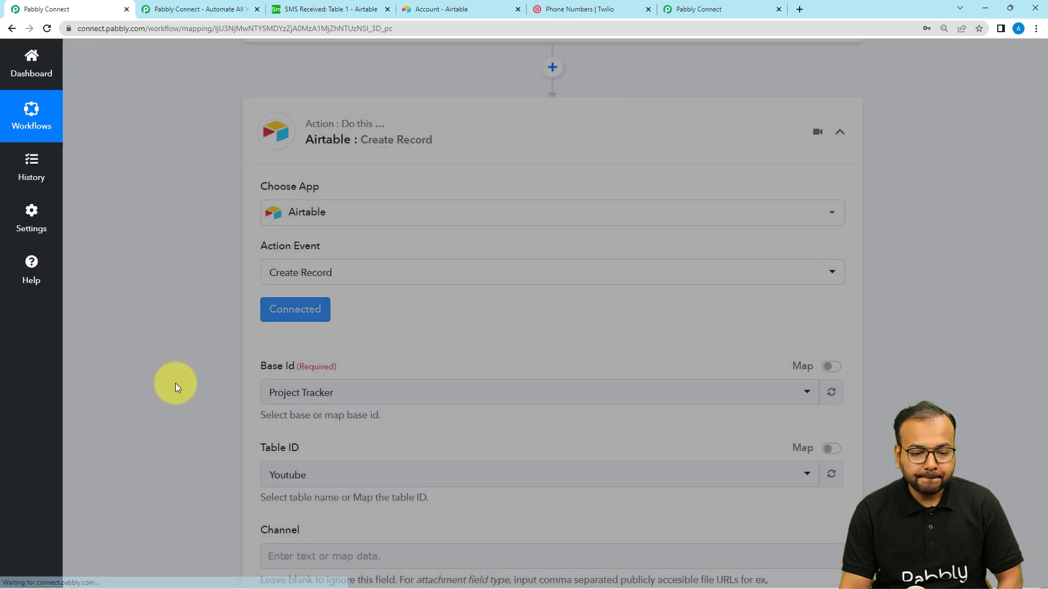
pyautogui.scroll(-1, 315, 316)
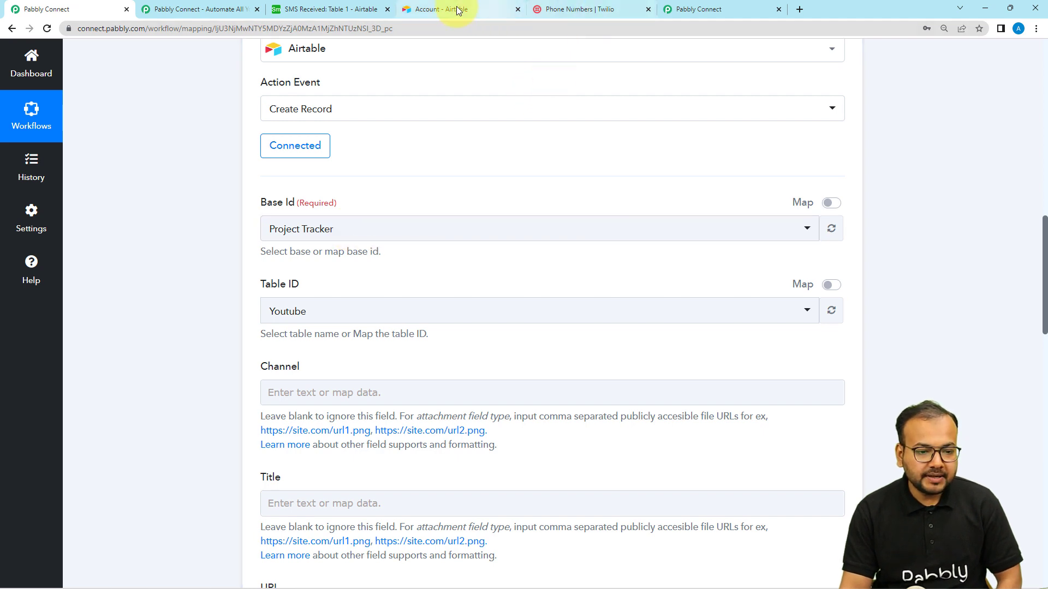
# After checking the empty SMS Received table, search the Base Id list for 'sm'.
pyautogui.click(355, 8)
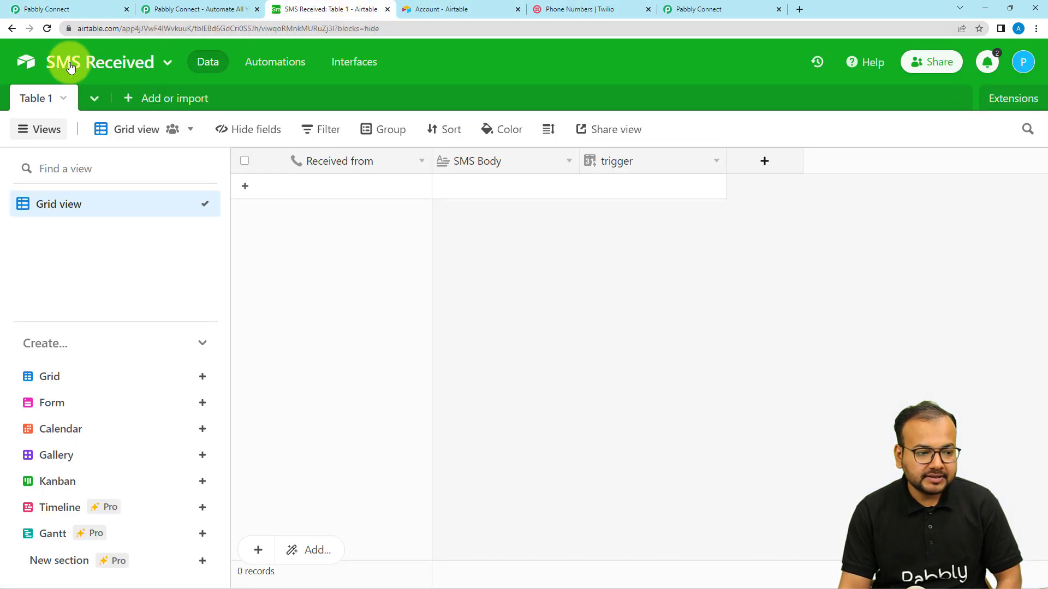
pyautogui.click(65, 9)
pyautogui.click(359, 236)
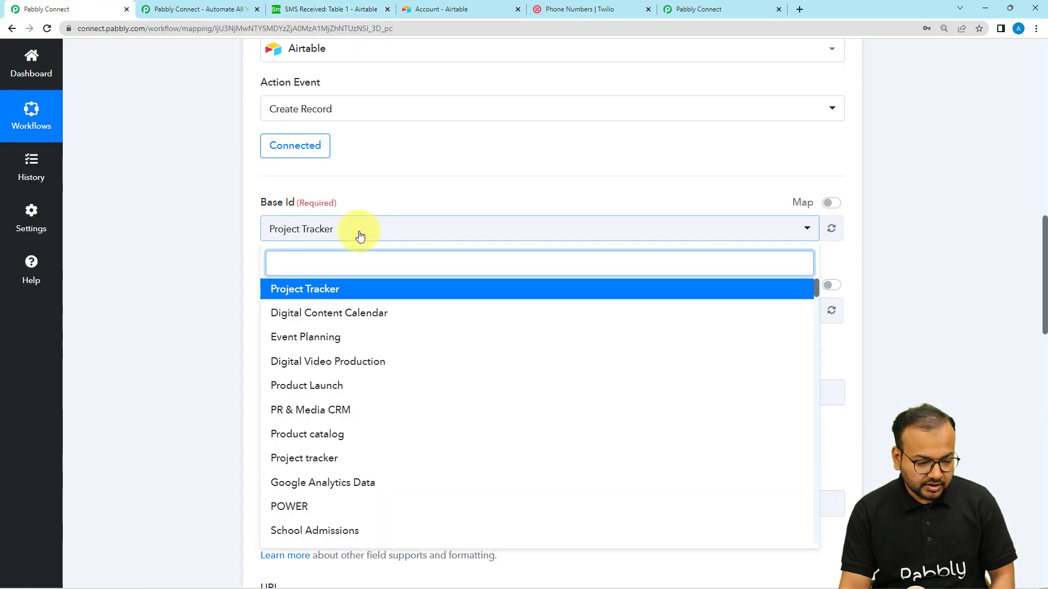
pyautogui.write('sms')
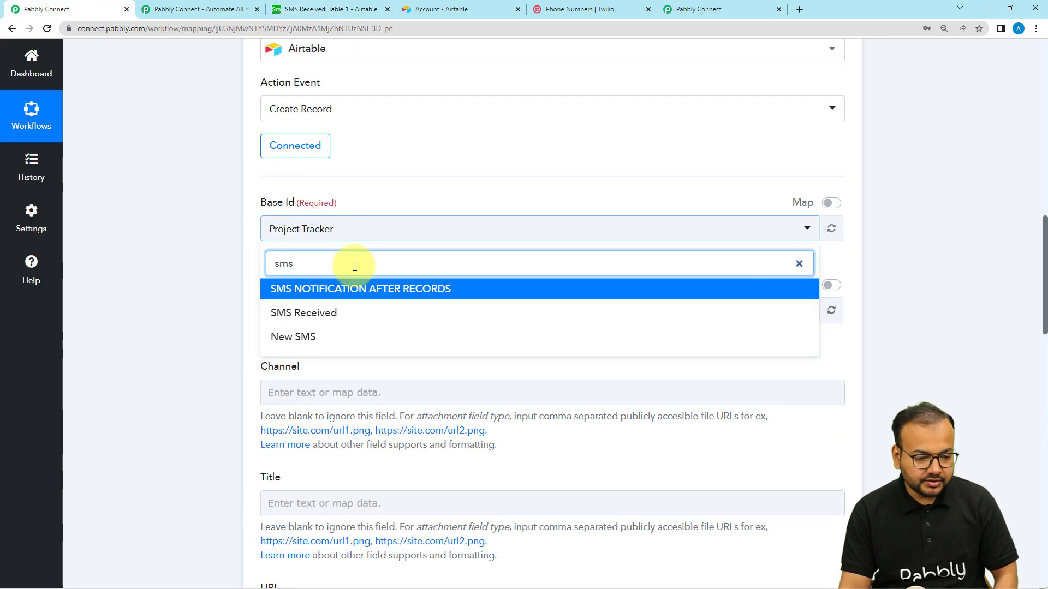
# Set the Airtable action's Base Id to SMS Received and confirm Table 1 against Airtable's columns.
pyautogui.click(298, 313)
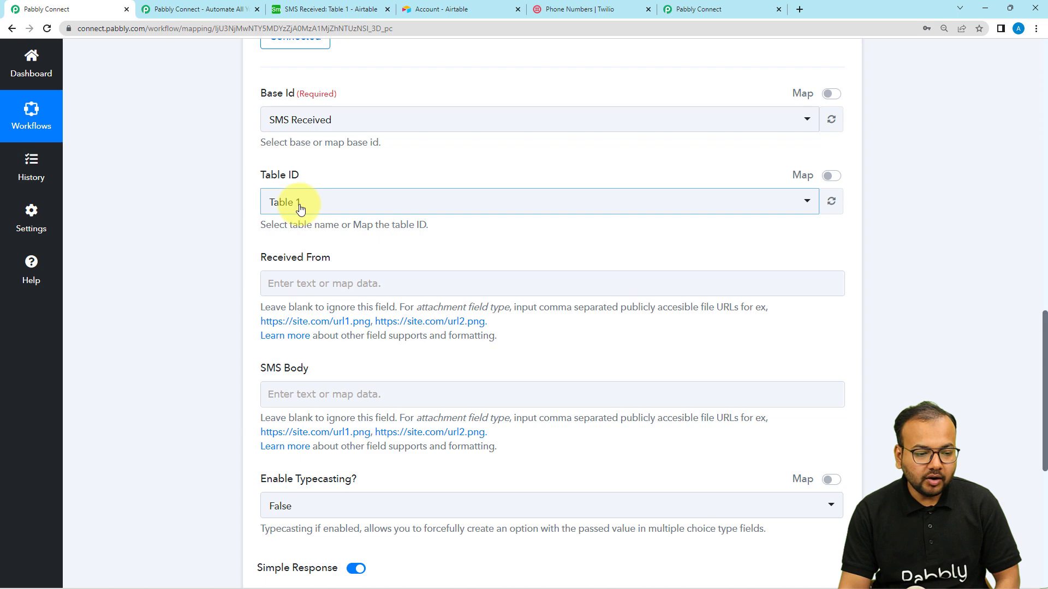
pyautogui.click(344, 10)
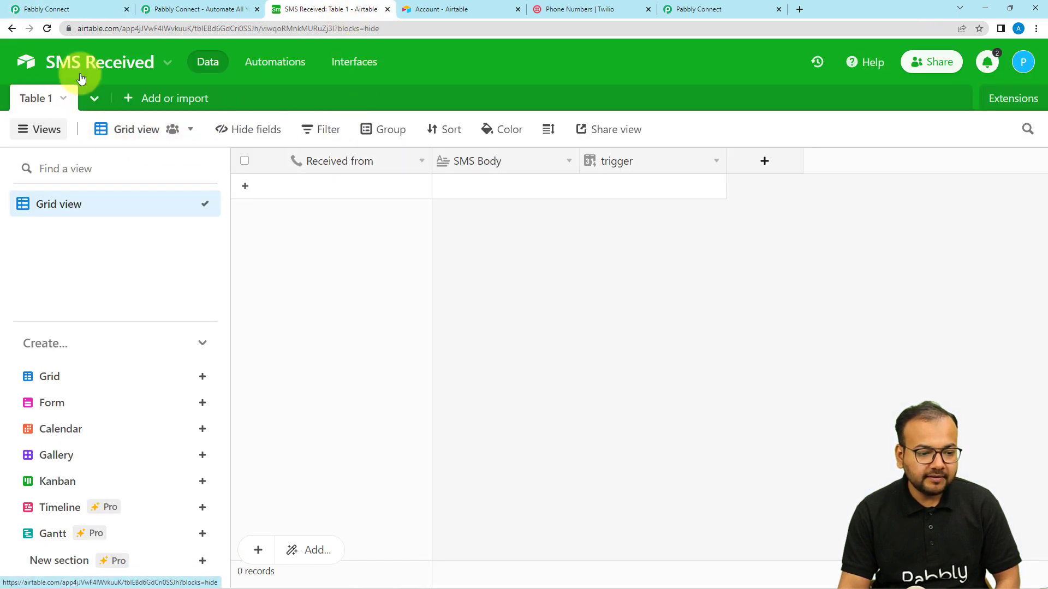
pyautogui.click(47, 9)
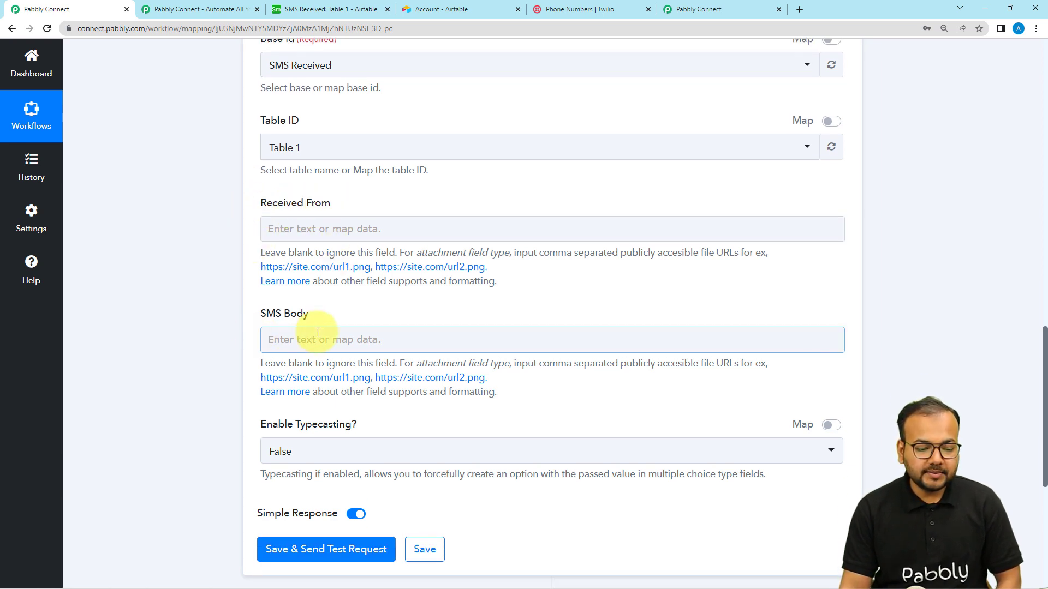
pyautogui.click(330, 7)
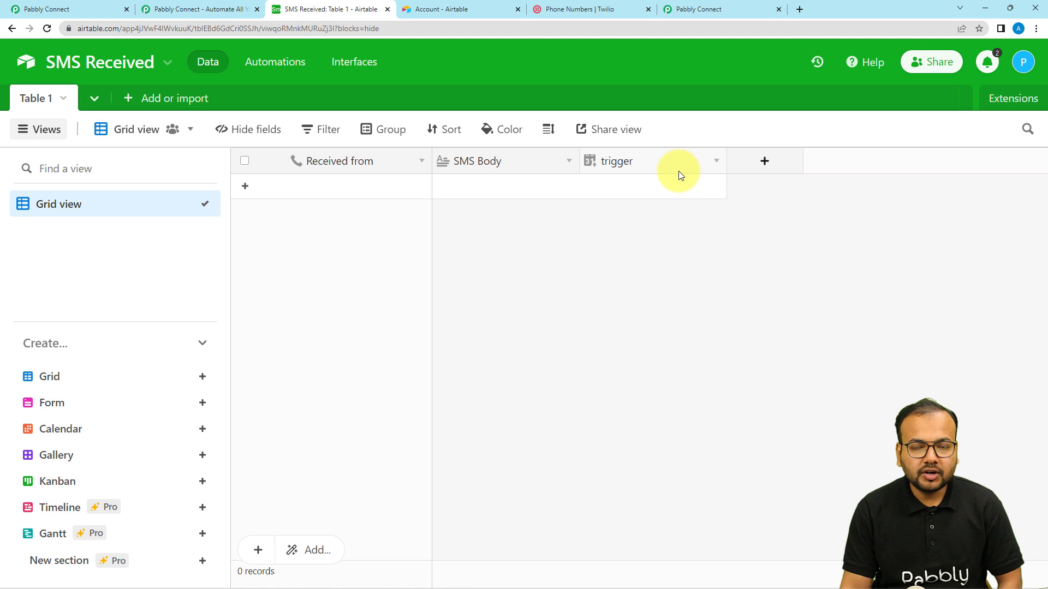
pyautogui.click(50, 13)
pyautogui.scroll(-1, 149, 192)
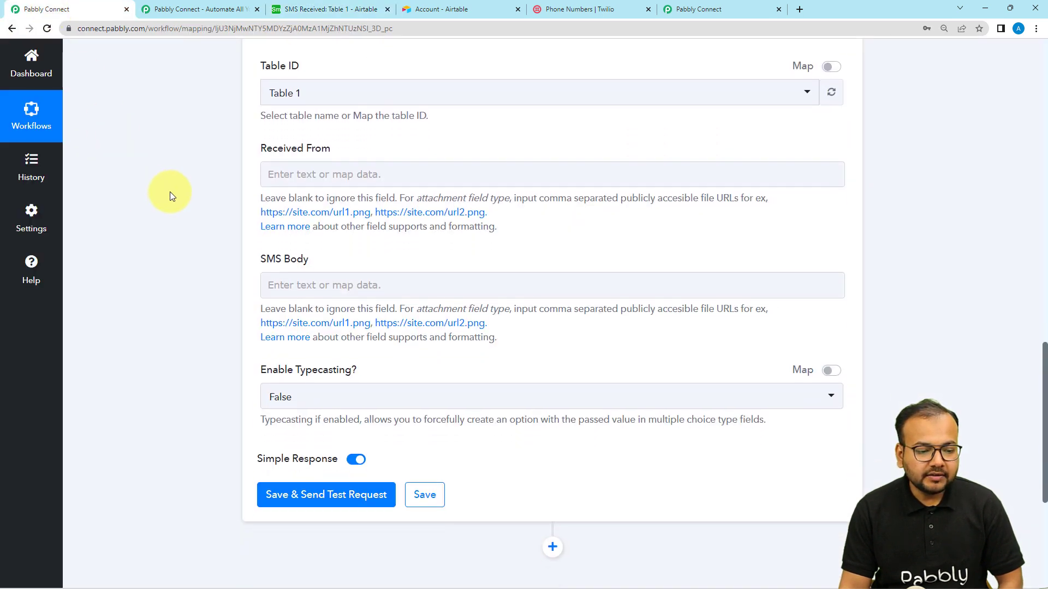
pyautogui.scroll(9, 304, 299)
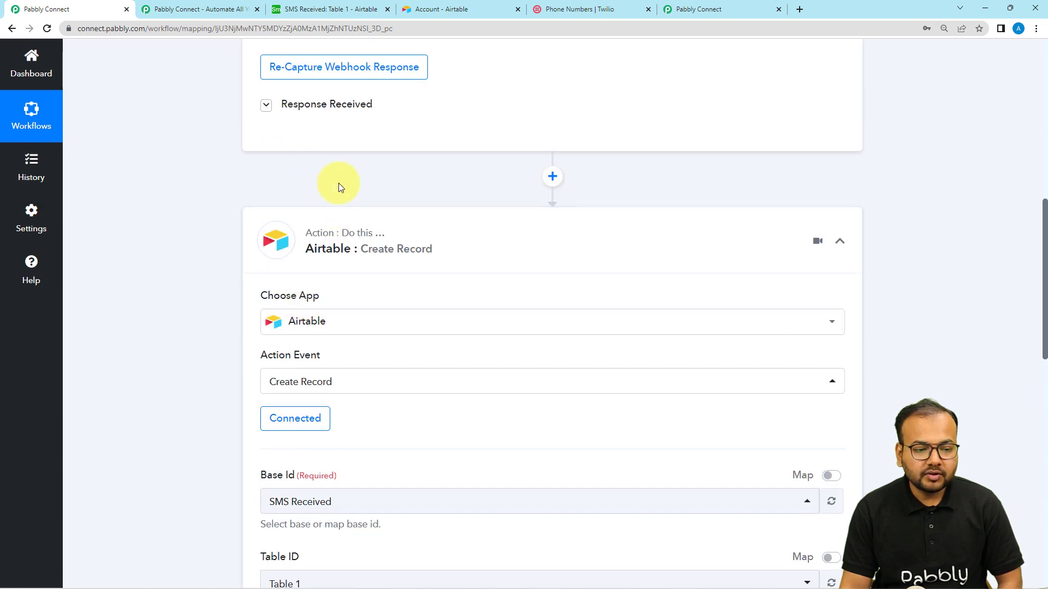
pyautogui.scroll(-7, 197, 328)
pyautogui.scroll(-3, 198, 328)
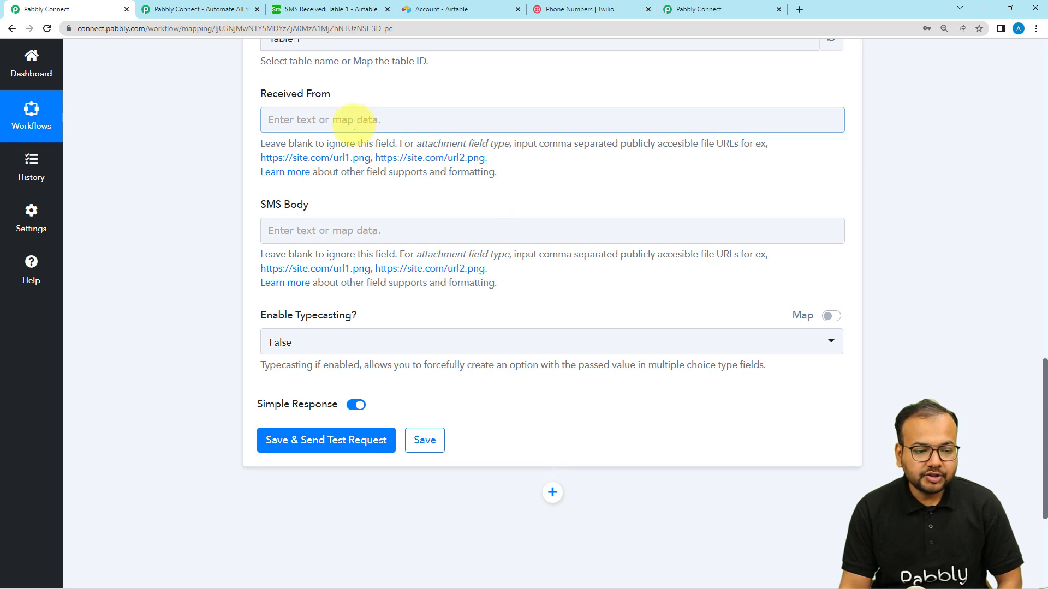
# Map the Twilio New SMS From number into the Received From field.
pyautogui.click(355, 125)
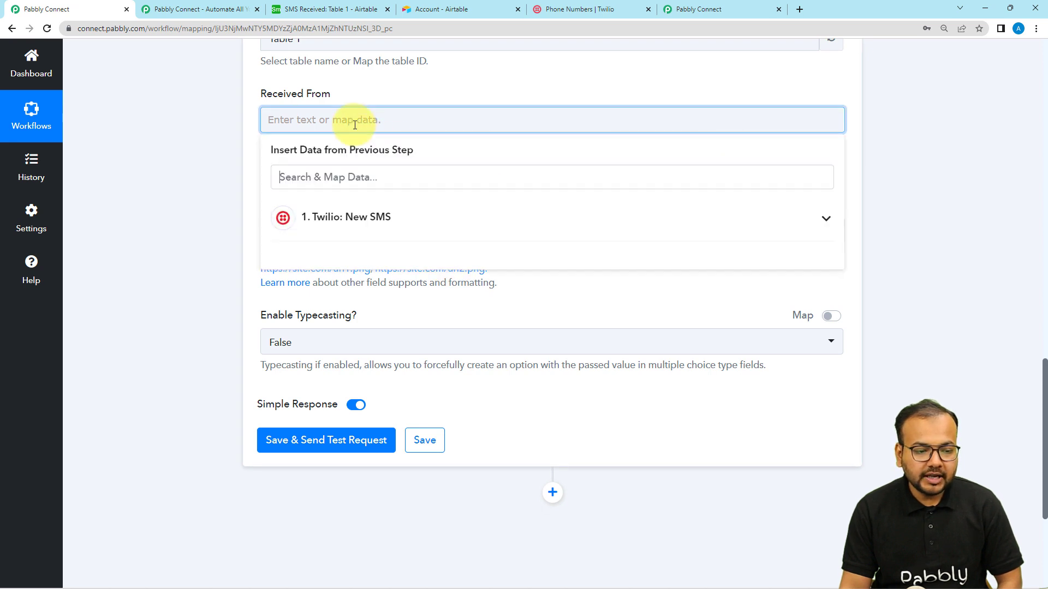
pyautogui.click(399, 237)
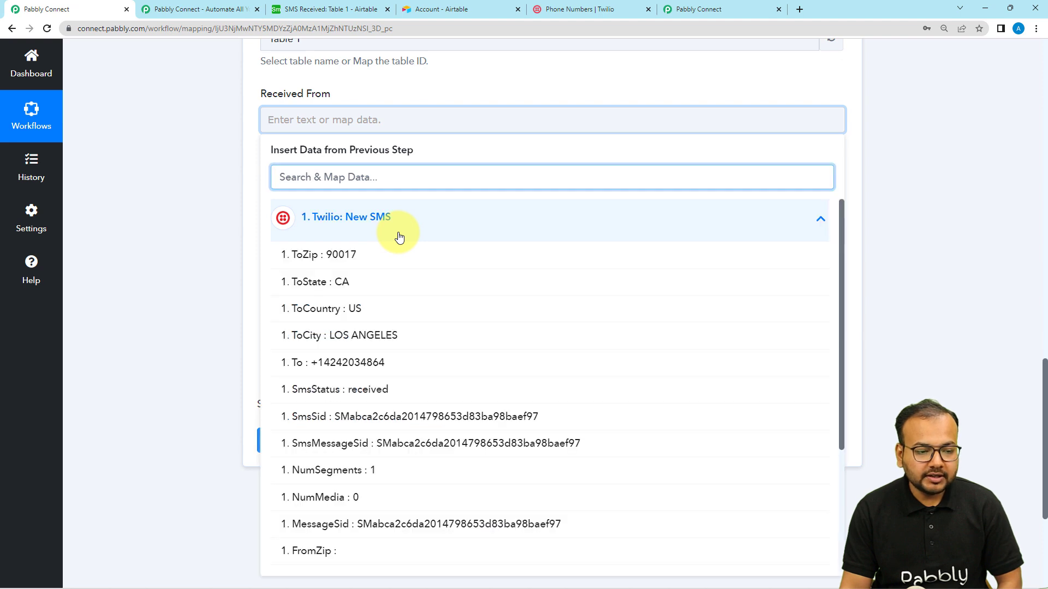
pyautogui.scroll(-7, 399, 237)
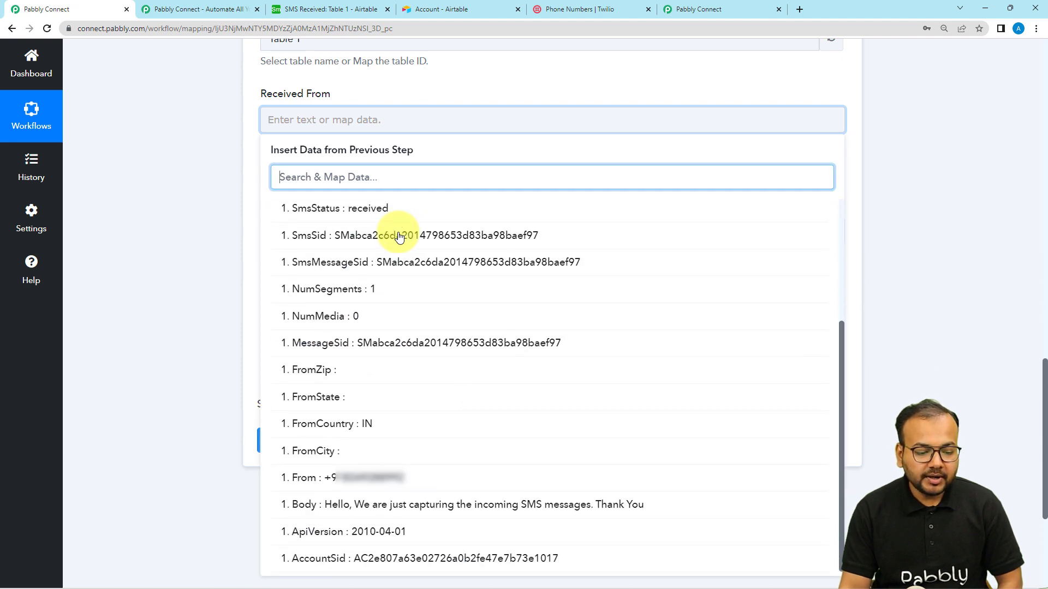
pyautogui.click(349, 440)
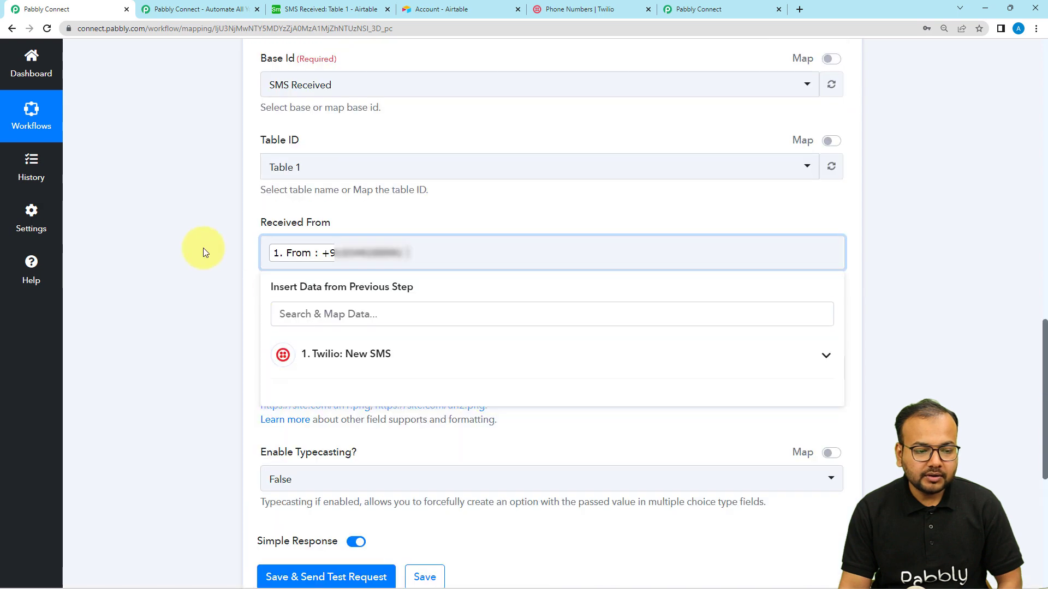
pyautogui.click(205, 251)
# Map the Twilio New SMS message Body into the SMS Body field.
pyautogui.scroll(-1, 203, 252)
pyautogui.scroll(-1, 203, 250)
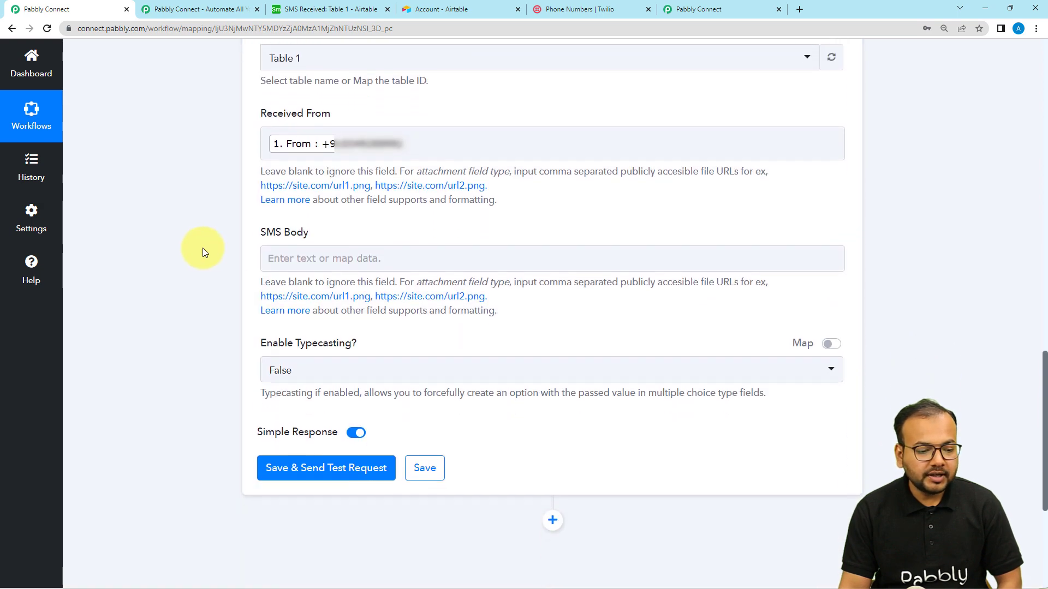
pyautogui.click(268, 260)
pyautogui.click(334, 365)
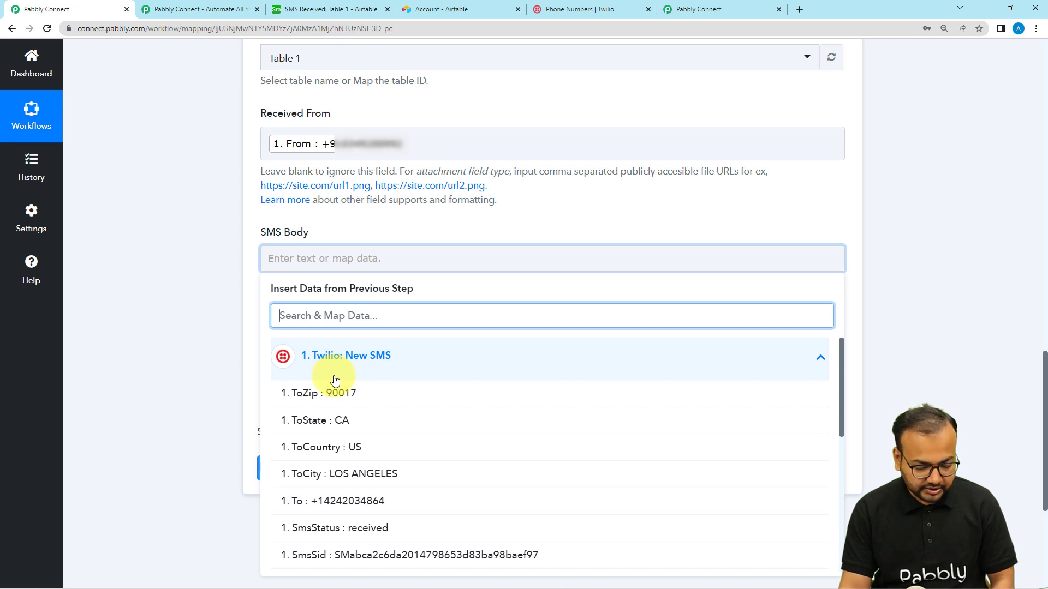
pyautogui.write('te')
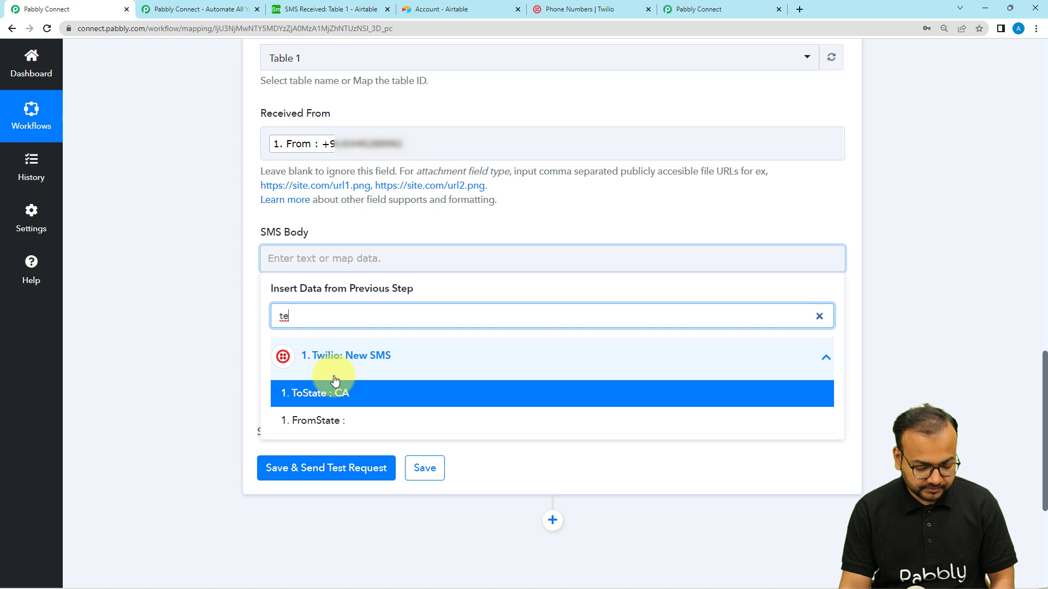
pyautogui.write('x')
pyautogui.press('BackSpace')
pyautogui.press('BackSpace')
pyautogui.press('BackSpace')
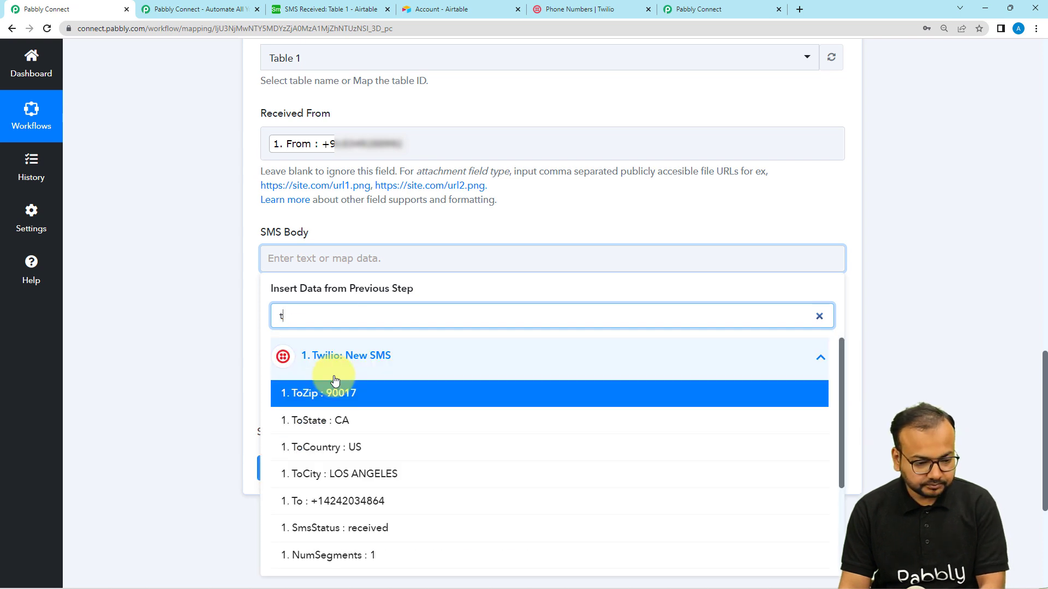
pyautogui.scroll(-5, 346, 442)
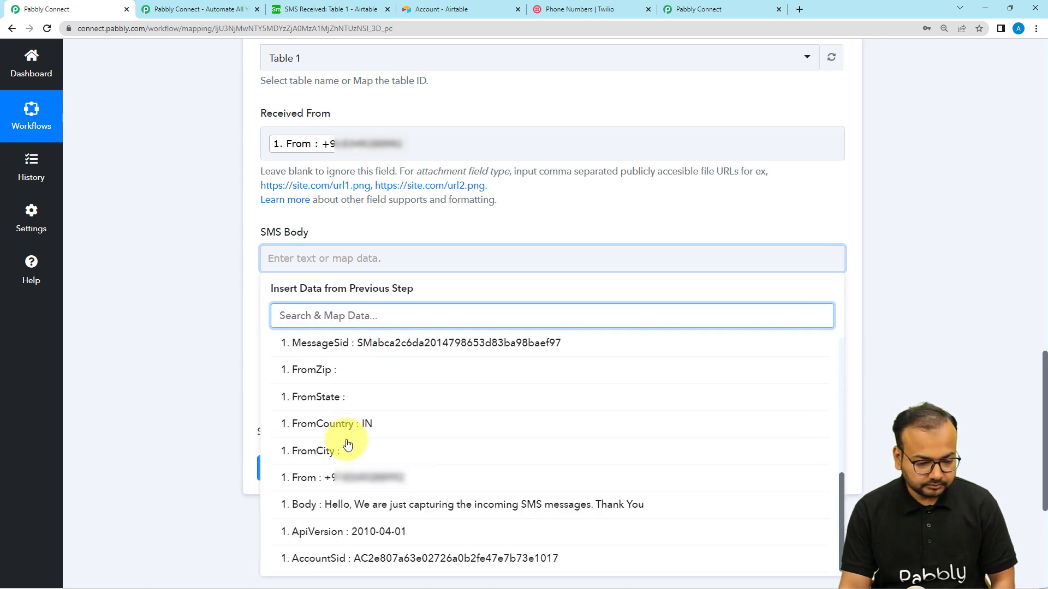
pyautogui.click(359, 512)
pyautogui.click(172, 307)
pyautogui.scroll(-1, 171, 307)
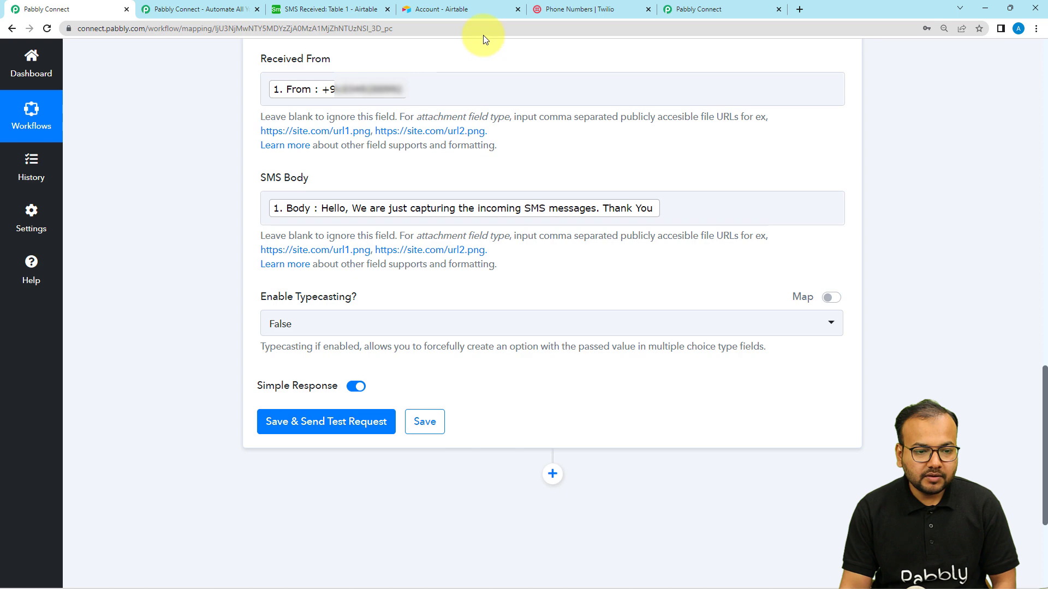
# Close the Airtable account tab, then Save & Send Test Request for the Airtable step.
pyautogui.click(483, 11)
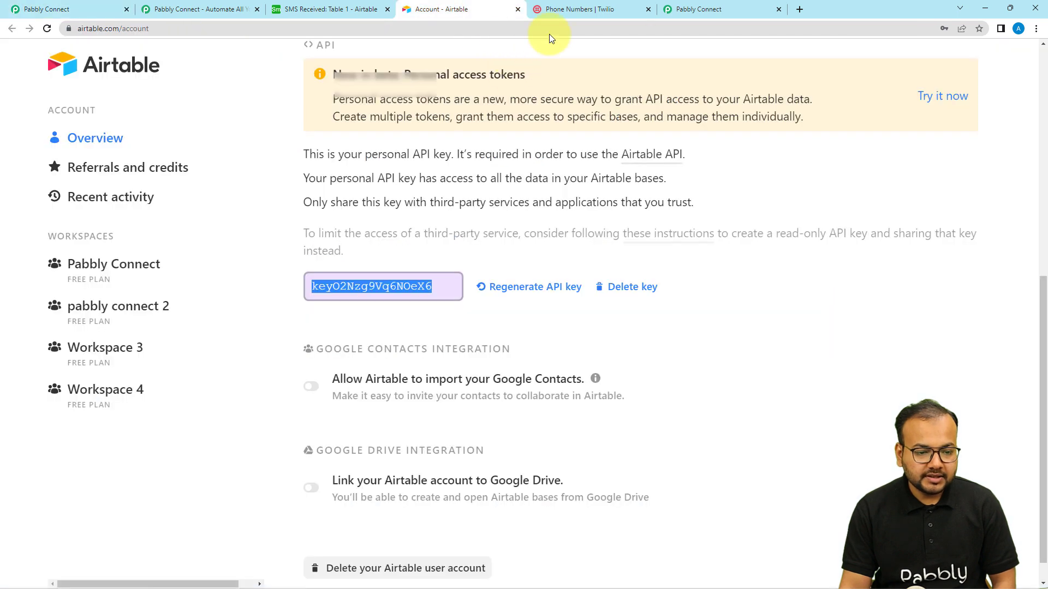
pyautogui.click(519, 9)
pyautogui.click(365, 10)
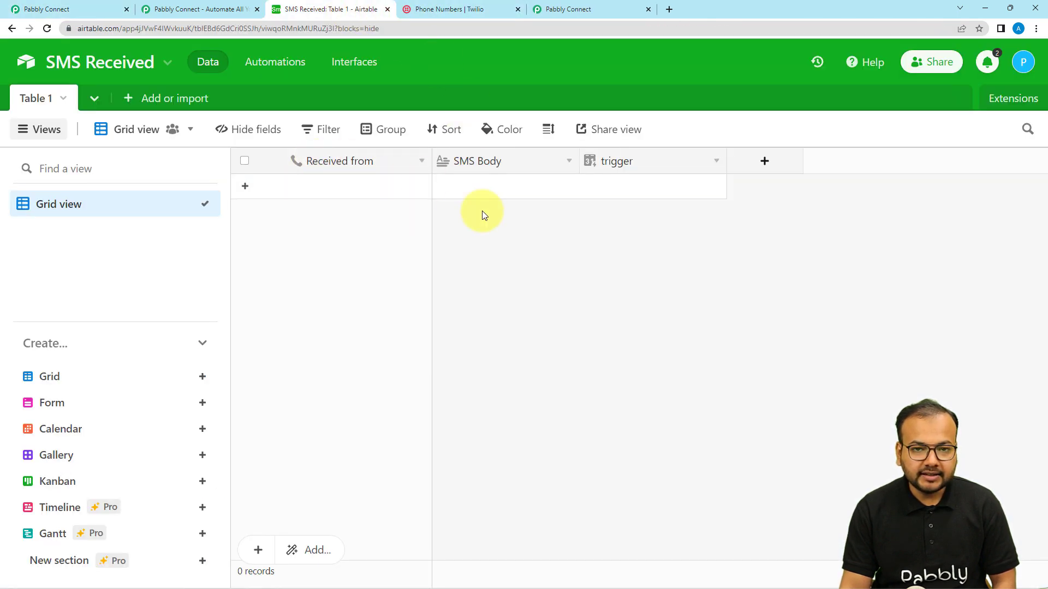
pyautogui.click(70, 10)
pyautogui.click(282, 426)
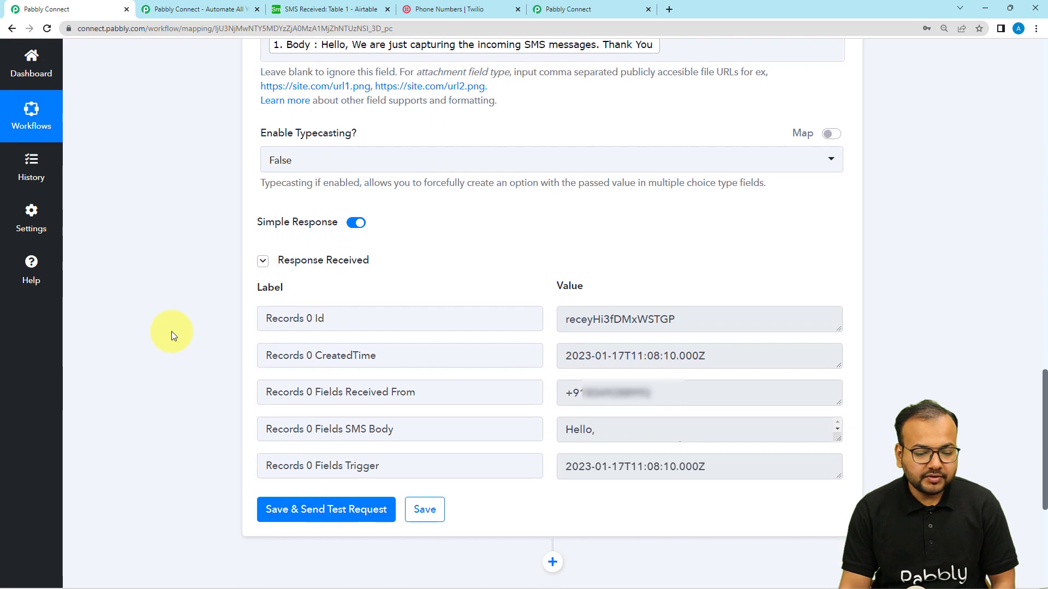
pyautogui.click(343, 10)
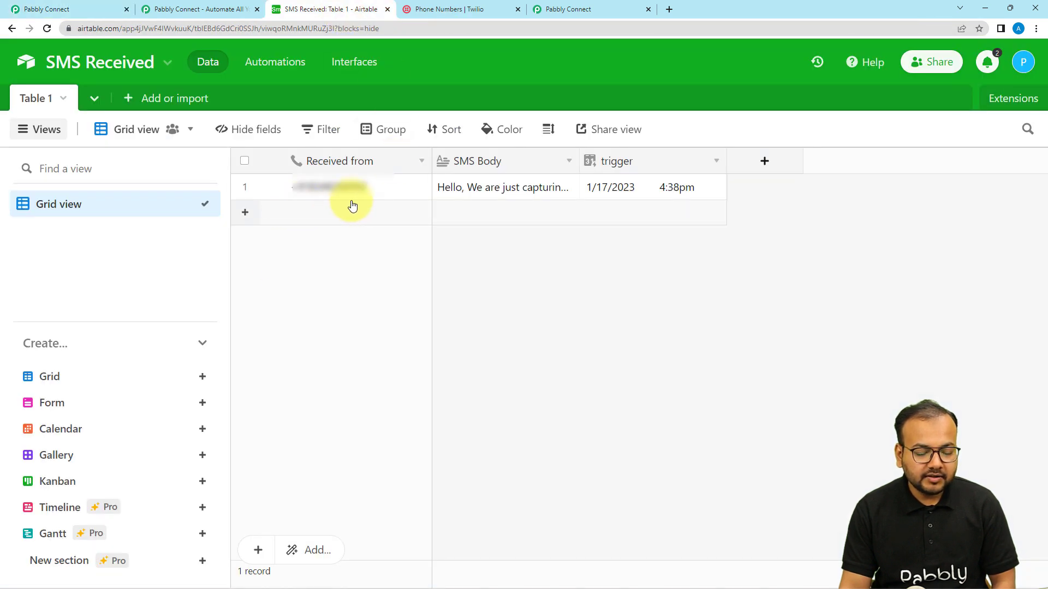
# Expand the new SMS Received record showing its sender, message body and 1/17/2023 4:38pm trigger.
pyautogui.click(496, 190)
pyautogui.press('space')
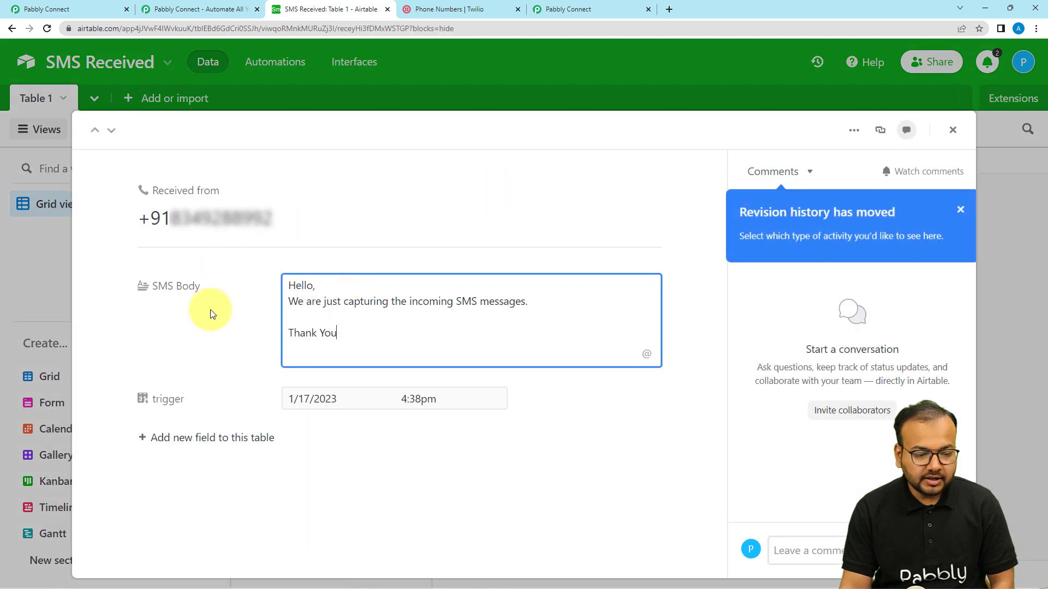